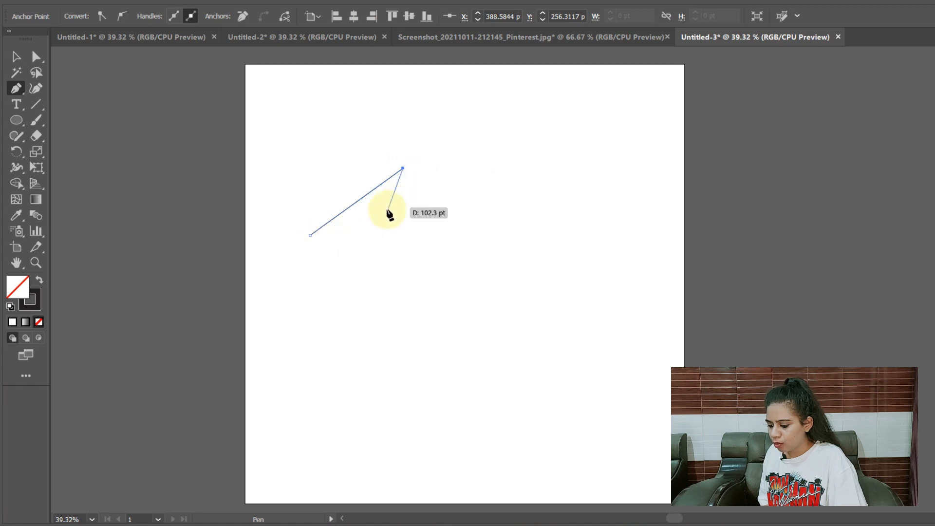
# Finish the straight-sided Pen path as a closed quadrilateral by adding two more corner anchors and joining it to the start point
pyautogui.click(476, 211)
pyautogui.click(399, 266)
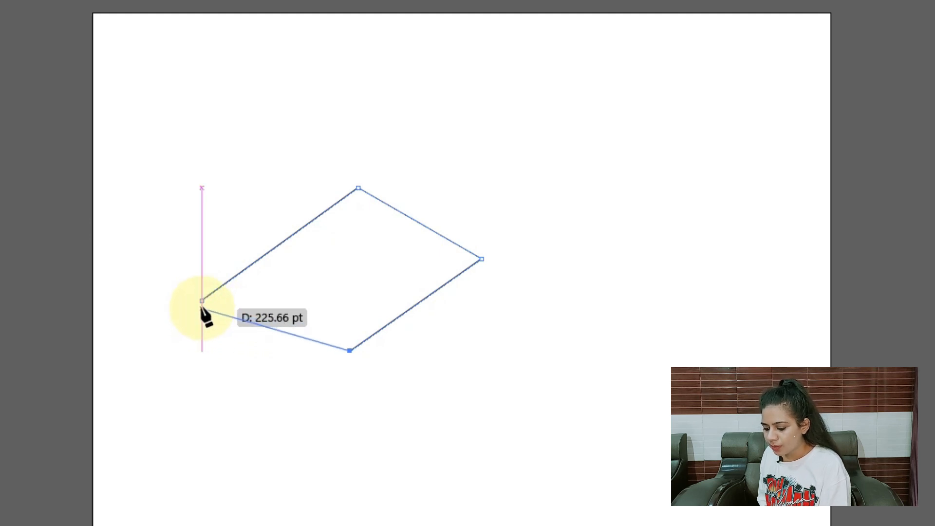
pyautogui.click(202, 301)
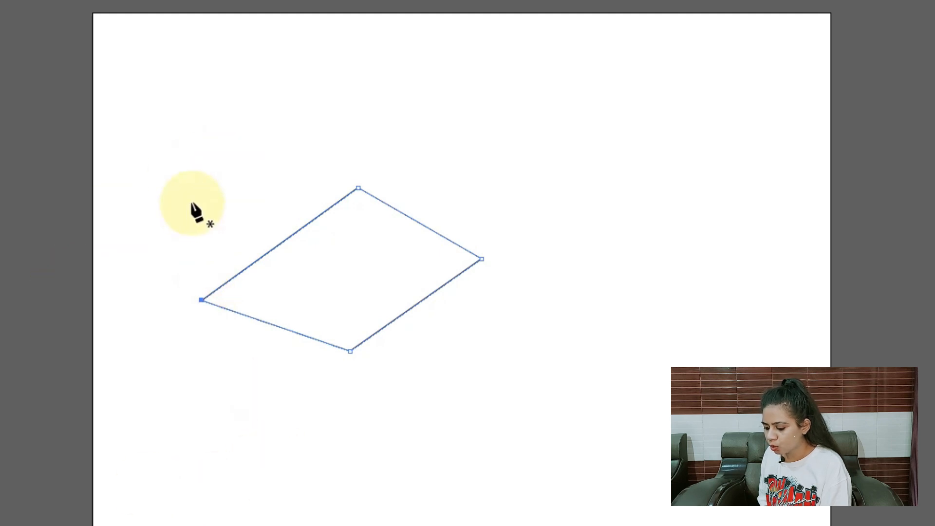
# Fill the closed quadrilateral with a blue chosen in the Color Picker, and deselect it
pyautogui.press('v')
pyautogui.moveTo(175, 146); pyautogui.dragTo(558, 394)
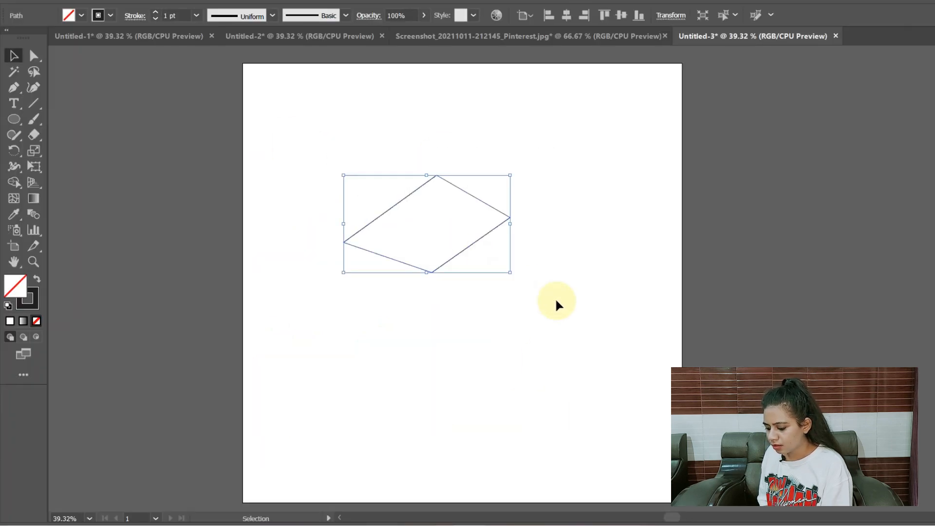
pyautogui.doubleClick(18, 287)
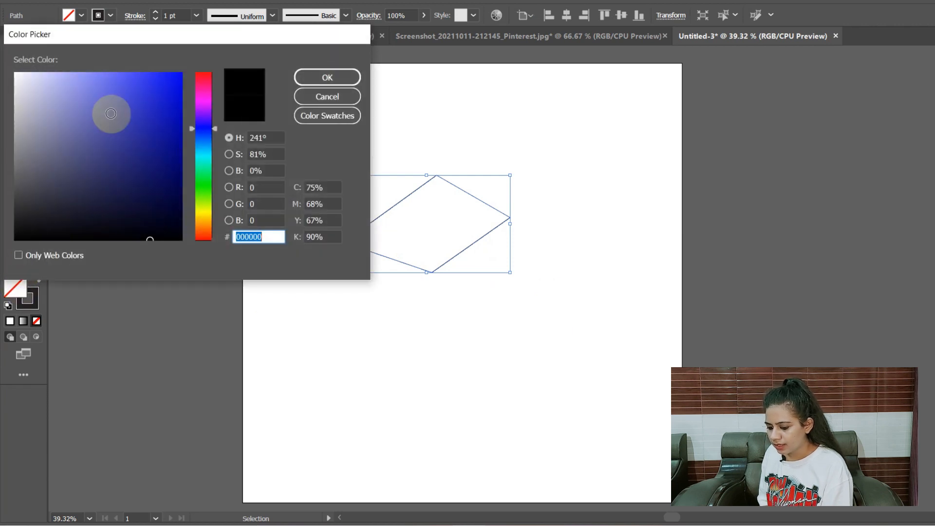
pyautogui.click(146, 101)
pyautogui.click(327, 77)
pyautogui.click(472, 305)
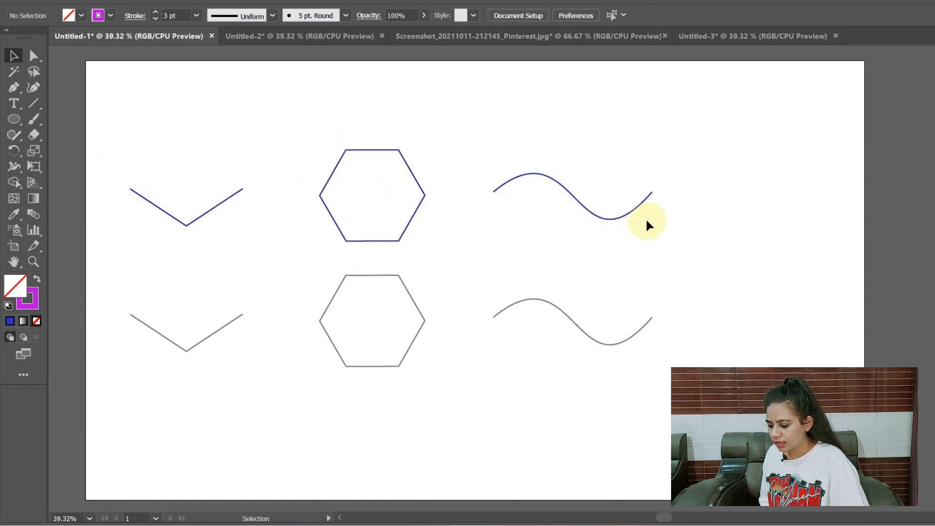
# Trace the grey V-shaped guide with the Pen tool as an open three-anchor path, and deselect it
pyautogui.click(15, 88)
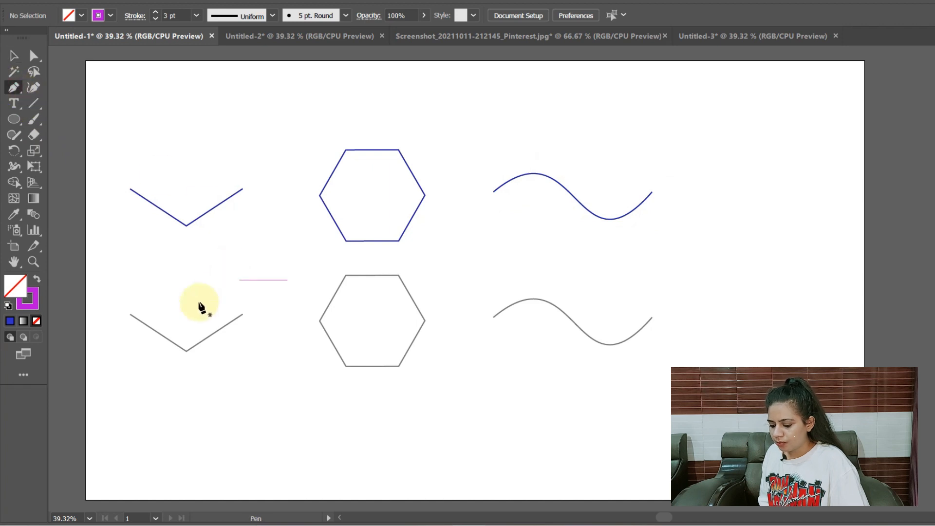
pyautogui.click(130, 316)
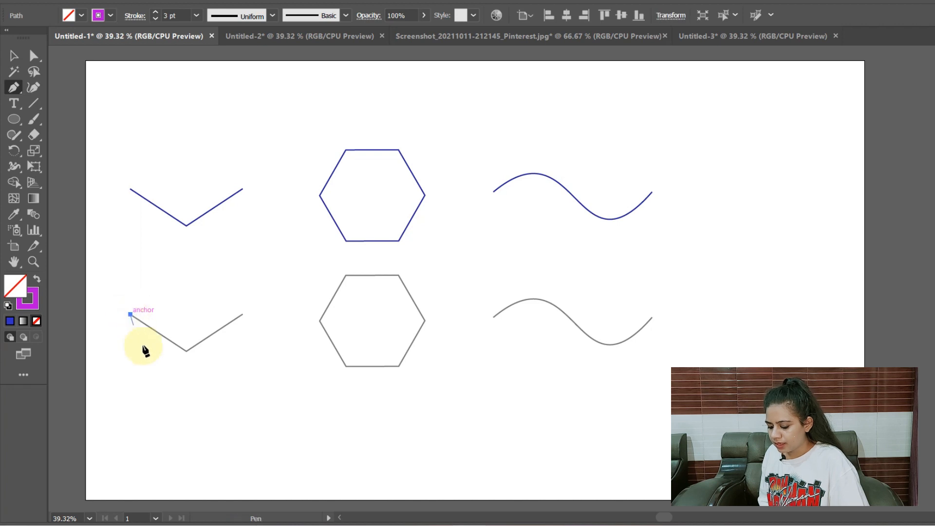
pyautogui.click(187, 351)
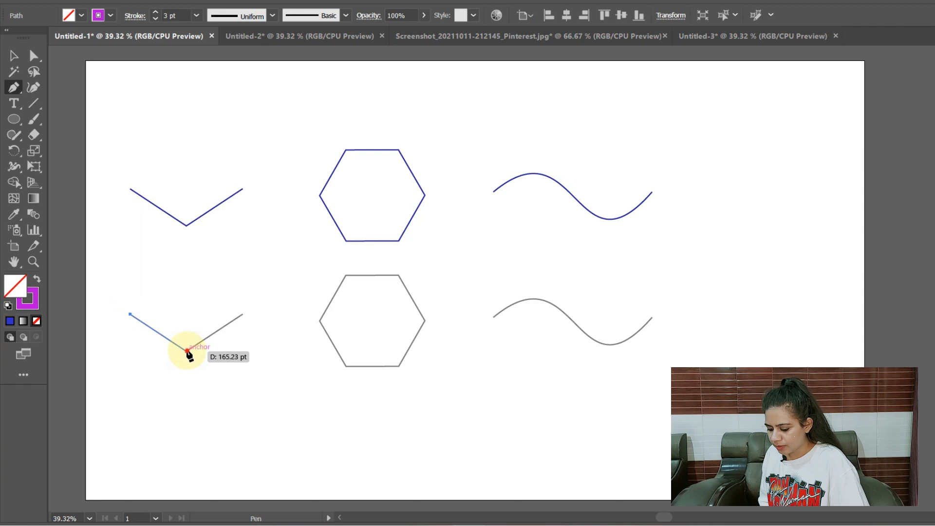
pyautogui.click(188, 351)
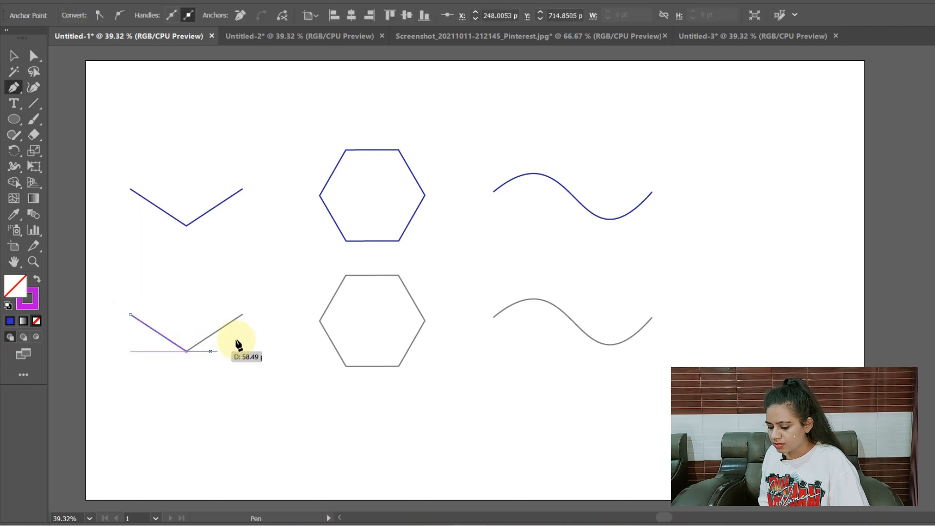
pyautogui.click(242, 314)
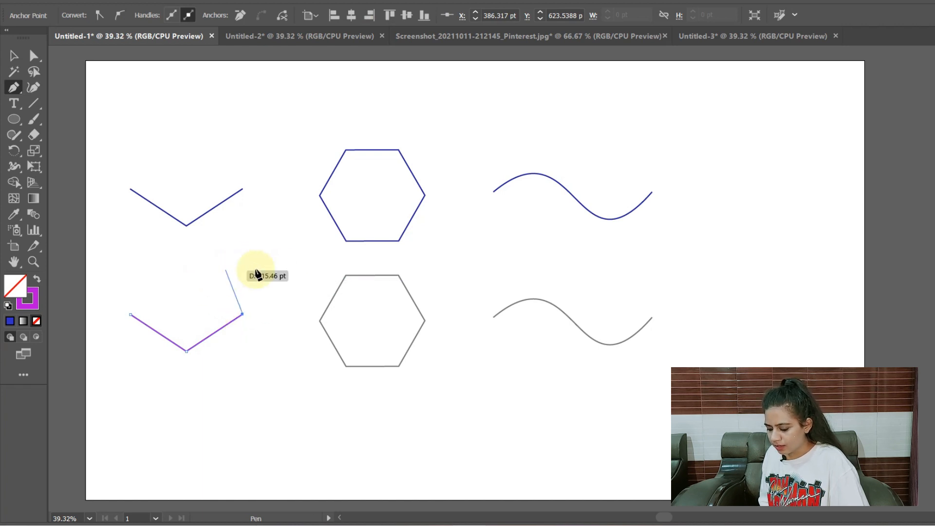
pyautogui.press('Escape')
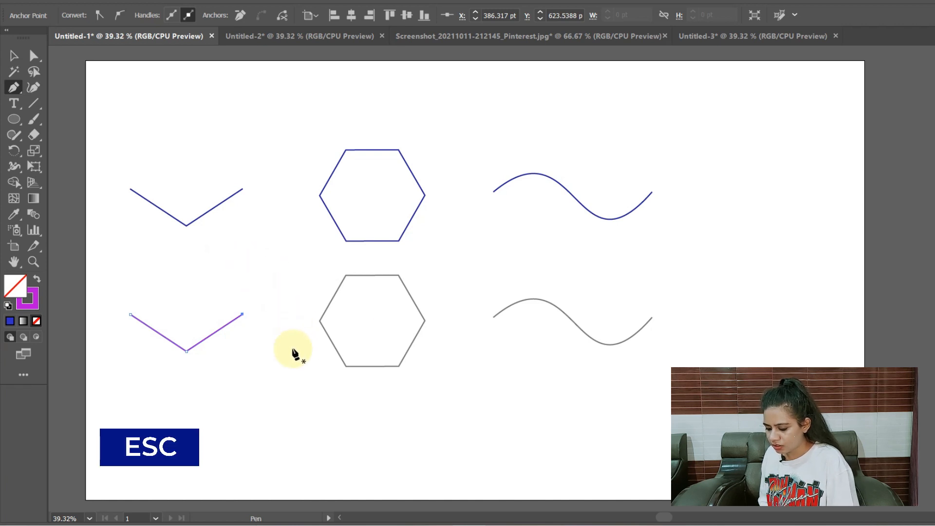
pyautogui.click(130, 314)
pyautogui.click(243, 315)
pyautogui.press('v')
pyautogui.click(273, 319)
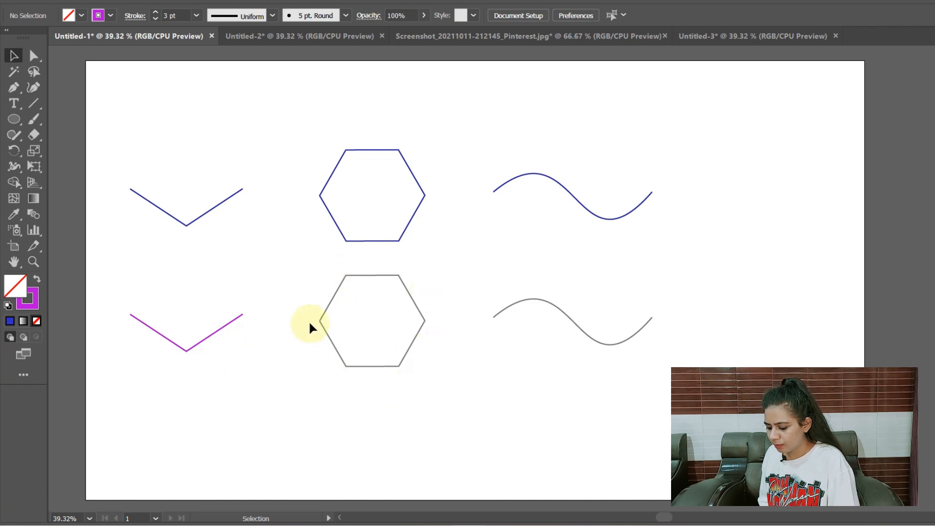
# Trace the top edge of the grey hexagon with one constrained straight Pen segment, and end the path there
pyautogui.click(13, 87)
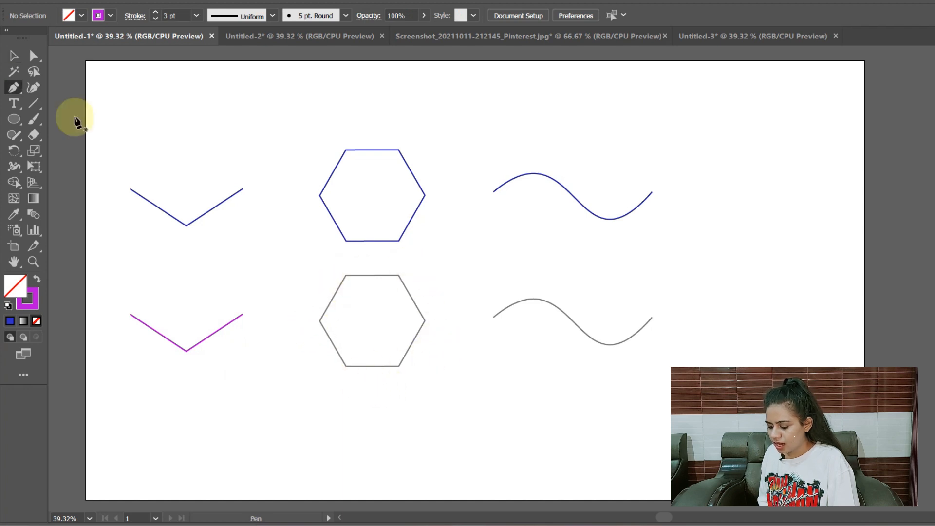
pyautogui.click(346, 276)
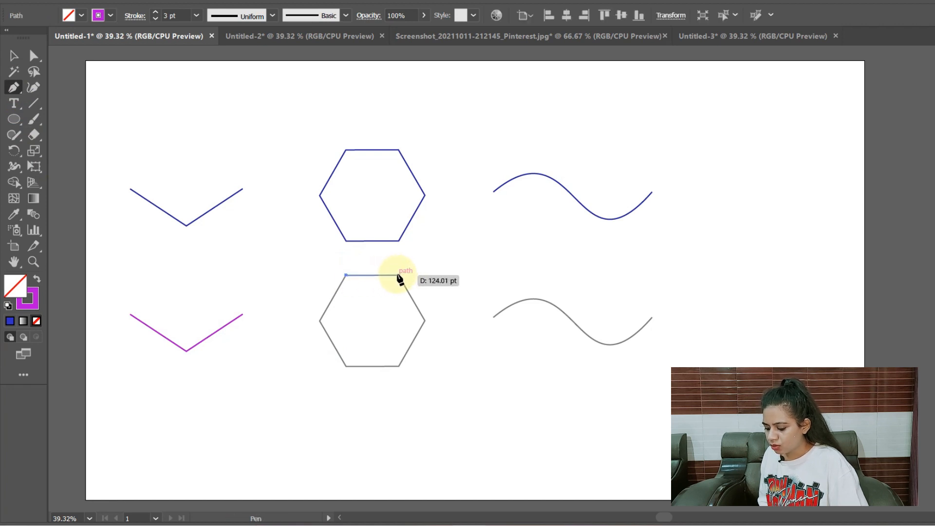
pyautogui.press('shift')
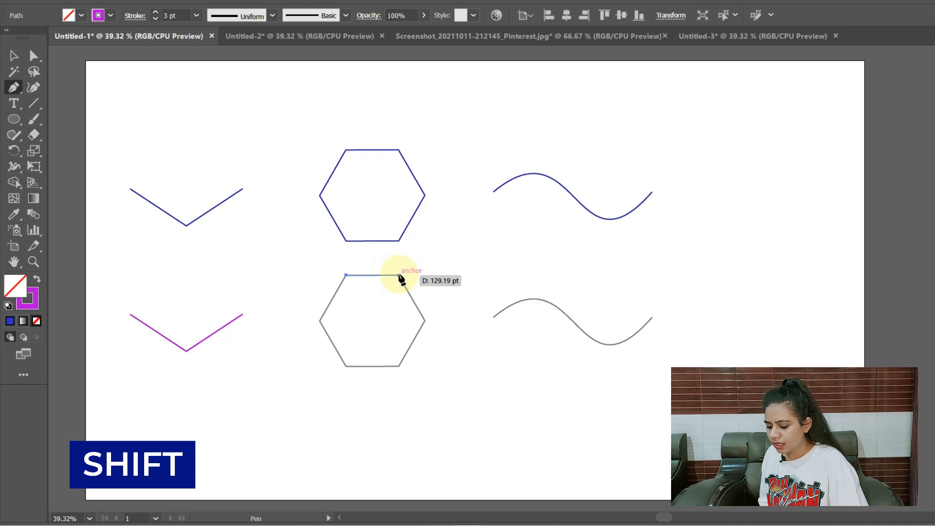
pyautogui.click(399, 276)
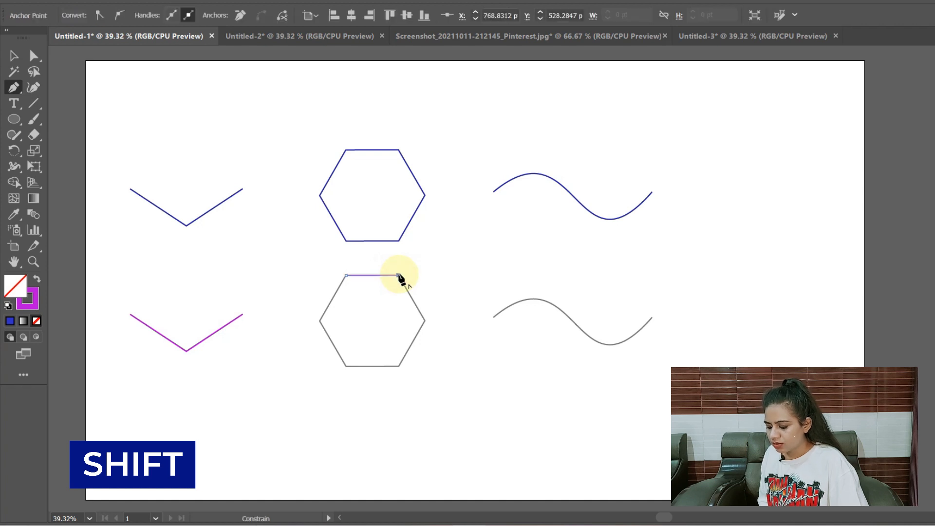
pyautogui.press('Escape')
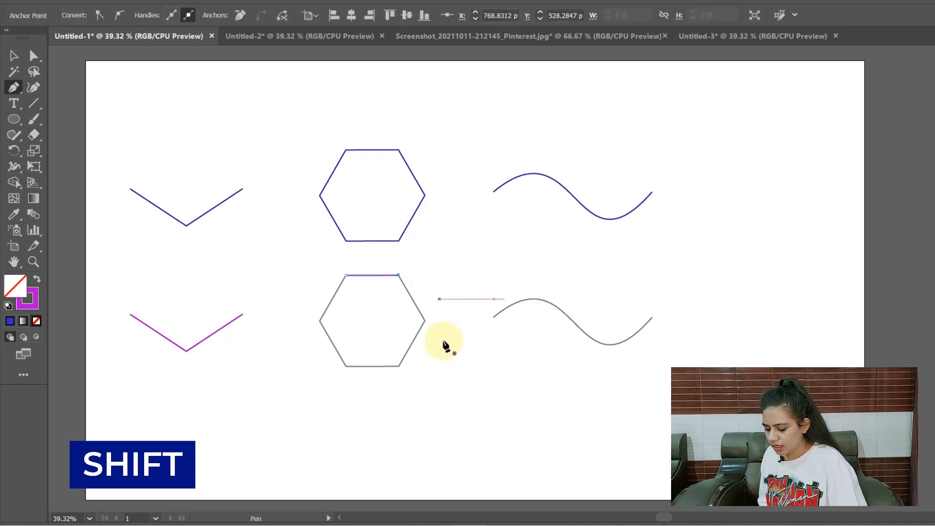
# Draw a practice polygon with the Pen tool below the grey hexagon, constraining its segments to horizontal and 45-degree directions
pyautogui.click(414, 402)
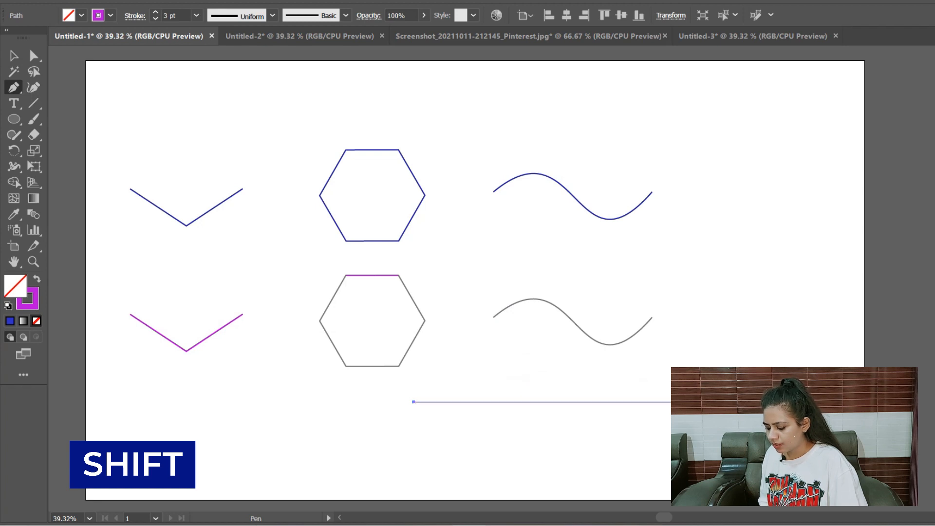
pyautogui.keyDown('shift'); pyautogui.click(800, 402); pyautogui.keyUp('shift')
pyautogui.keyDown('shift'); pyautogui.click(711, 492); pyautogui.keyUp('shift')
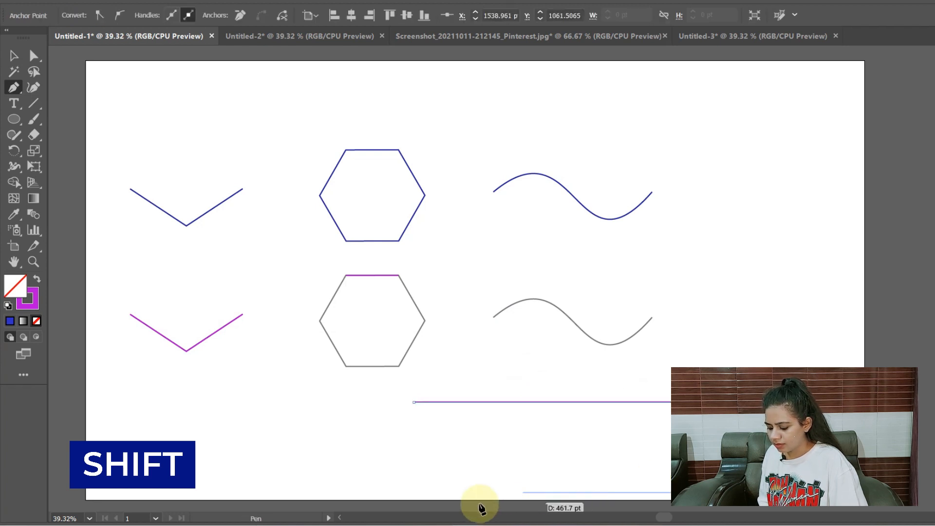
pyautogui.keyDown('shift'); pyautogui.click(444, 493); pyautogui.keyUp('shift')
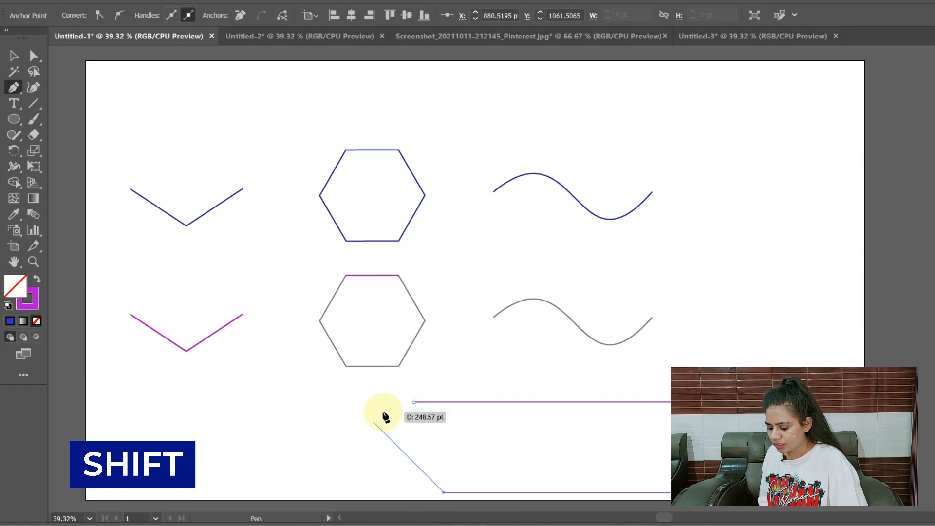
pyautogui.keyDown('shift'); pyautogui.click(359, 402); pyautogui.keyUp('shift')
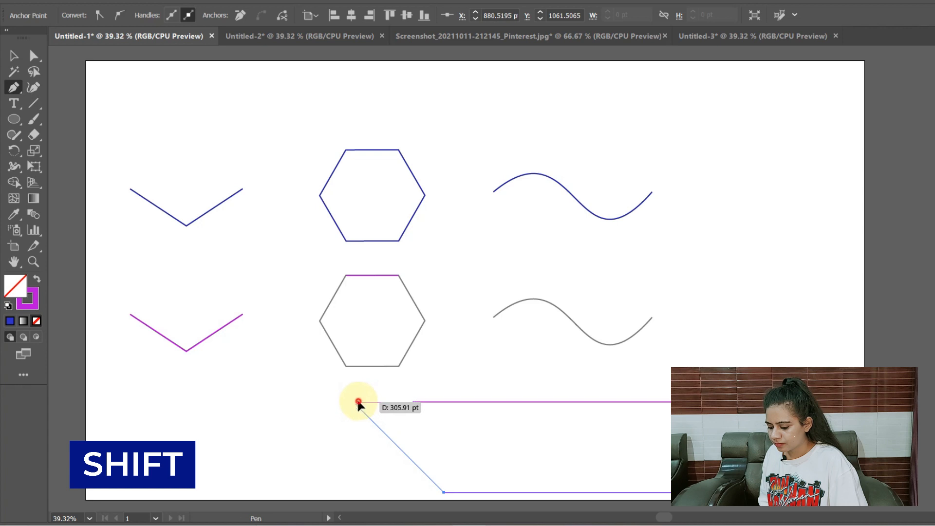
# Delete the practice polygon below the grey hexagon
pyautogui.press('v')
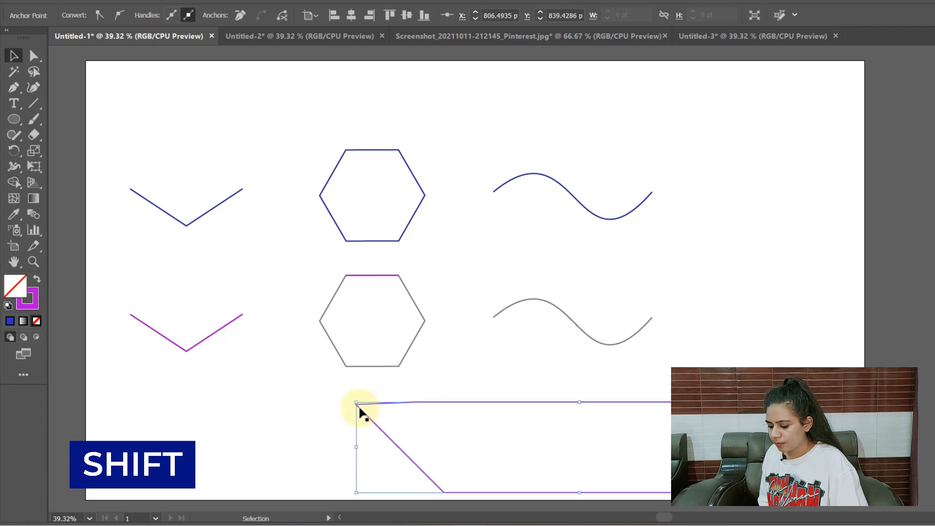
pyautogui.click(324, 392)
pyautogui.moveTo(326, 393); pyautogui.dragTo(491, 452)
pyautogui.press('Delete')
# Continue the open Pen path from the hexagon's upper-right corner around the remaining corners, close it at its start anchor, and deselect
pyautogui.press('p')
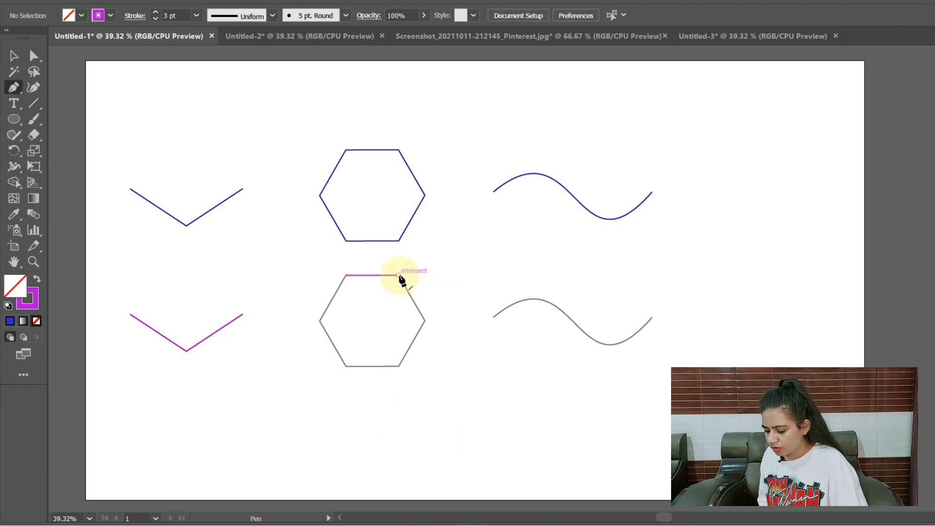
pyautogui.click(399, 275)
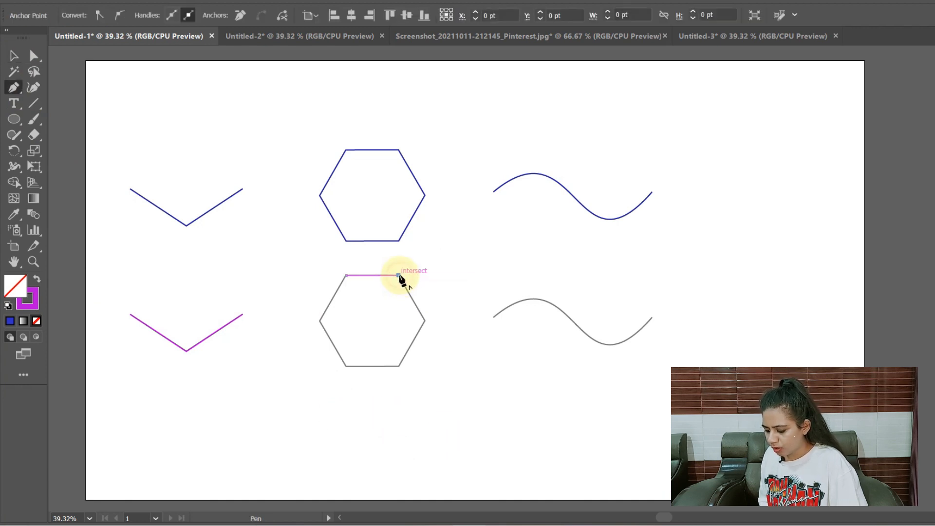
pyautogui.click(424, 321)
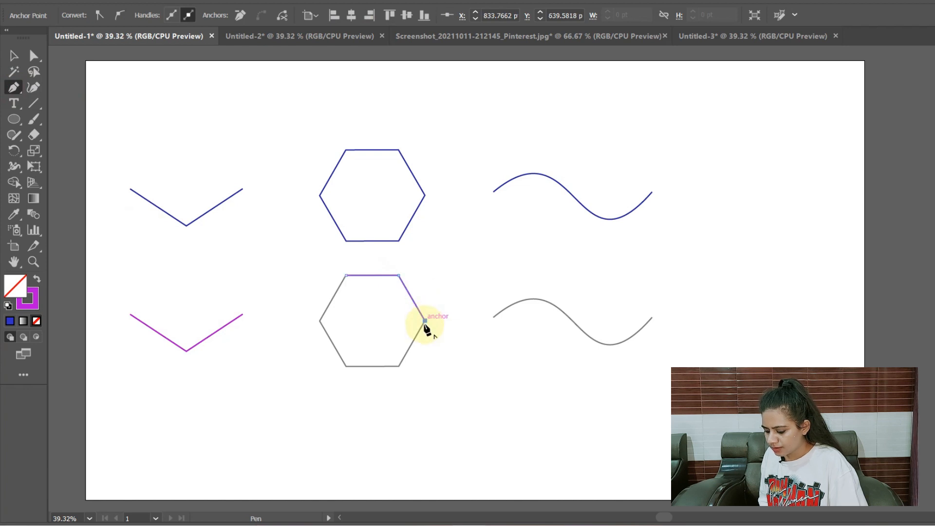
pyautogui.click(399, 367)
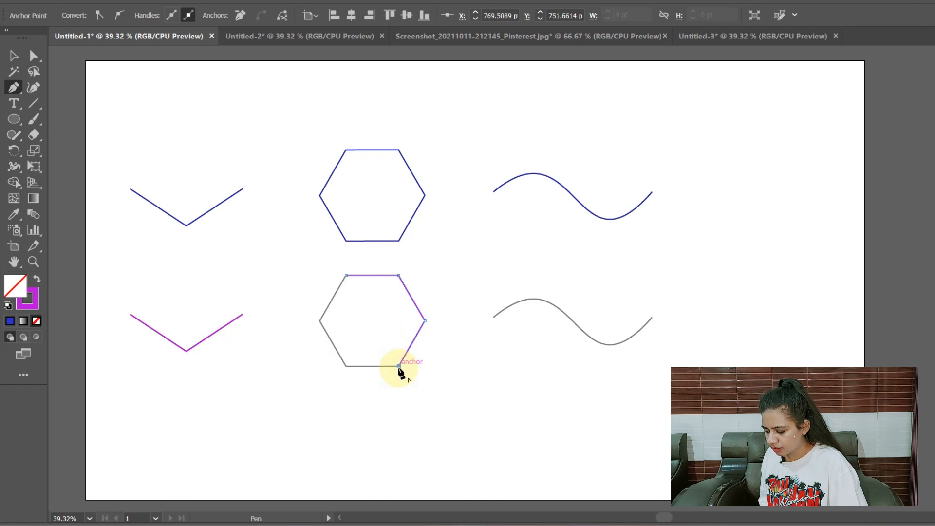
pyautogui.click(345, 367)
pyautogui.click(320, 321)
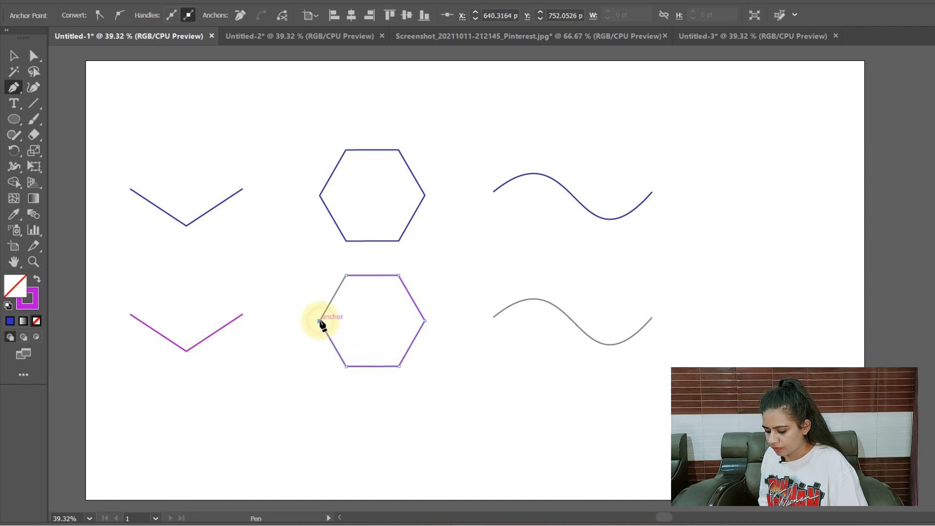
pyautogui.click(346, 277)
pyautogui.hotkey('ctrl', 'shift', 'a')
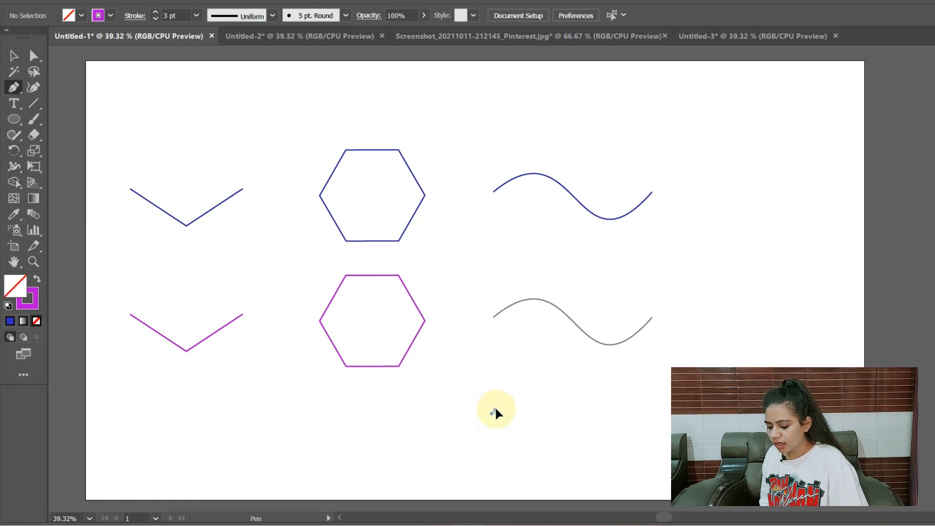
# Draw an arch-shaped curve below the grey wave with the Pen tool, pulling direction handles from both of its end anchors
pyautogui.moveTo(500, 397); pyautogui.dragTo(529, 340)
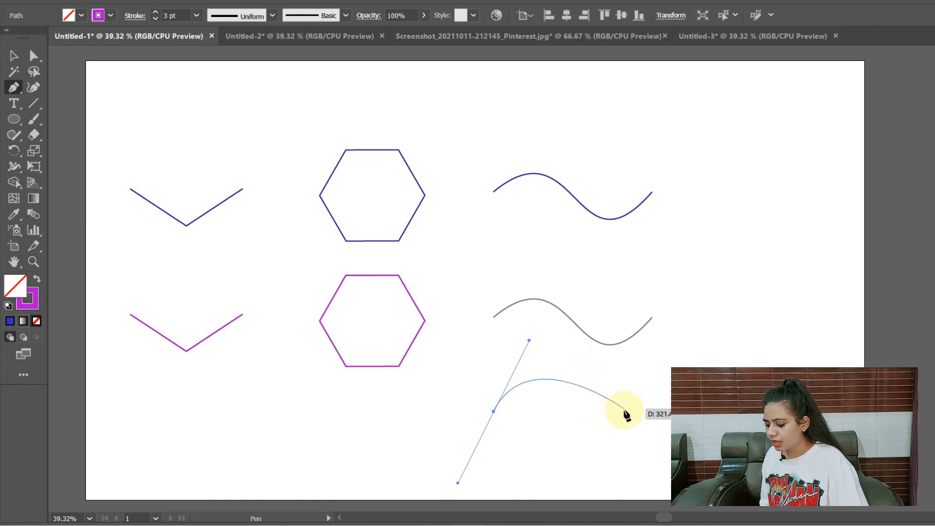
pyautogui.moveTo(624, 412); pyautogui.dragTo(640, 464)
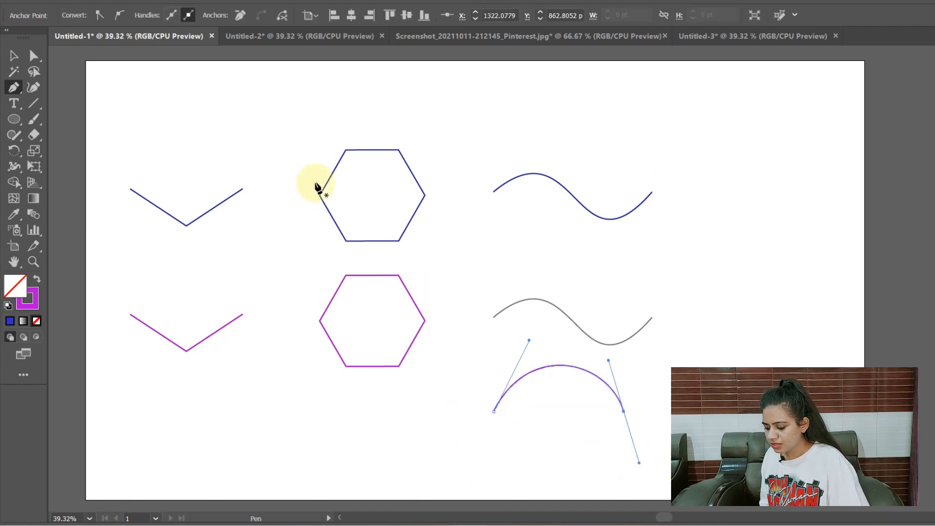
# Try reshaping the arch with Direct Selection by moving its left anchor's handle and swinging its right anchor's outer handle upward
pyautogui.click(33, 57)
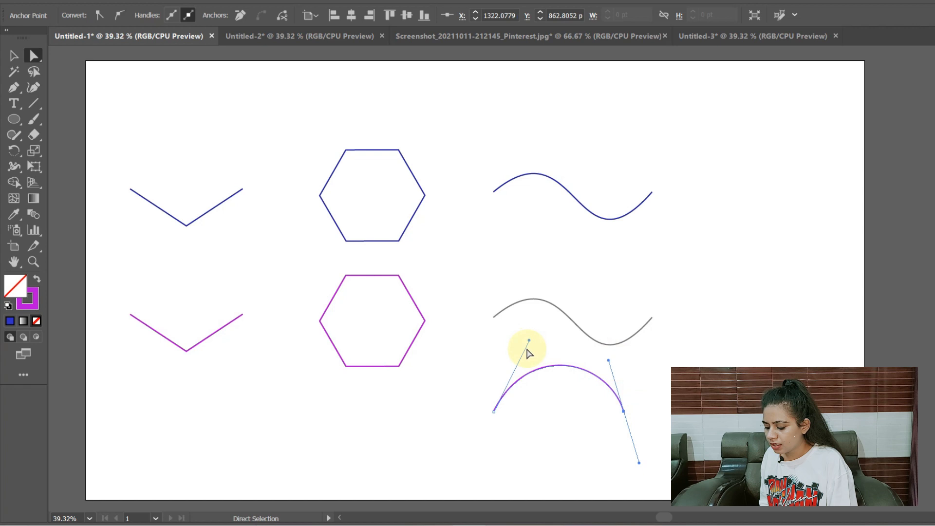
pyautogui.click(495, 413)
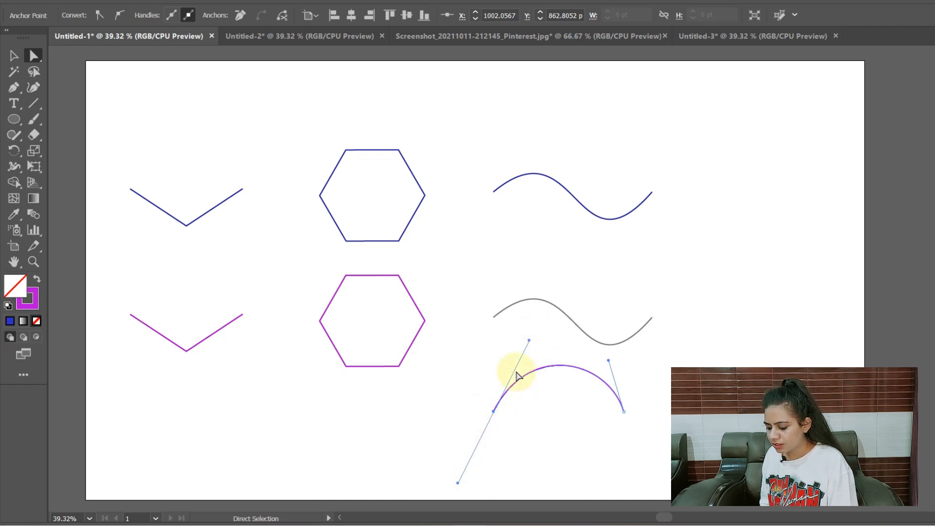
pyautogui.moveTo(529, 341); pyautogui.dragTo(461, 373)
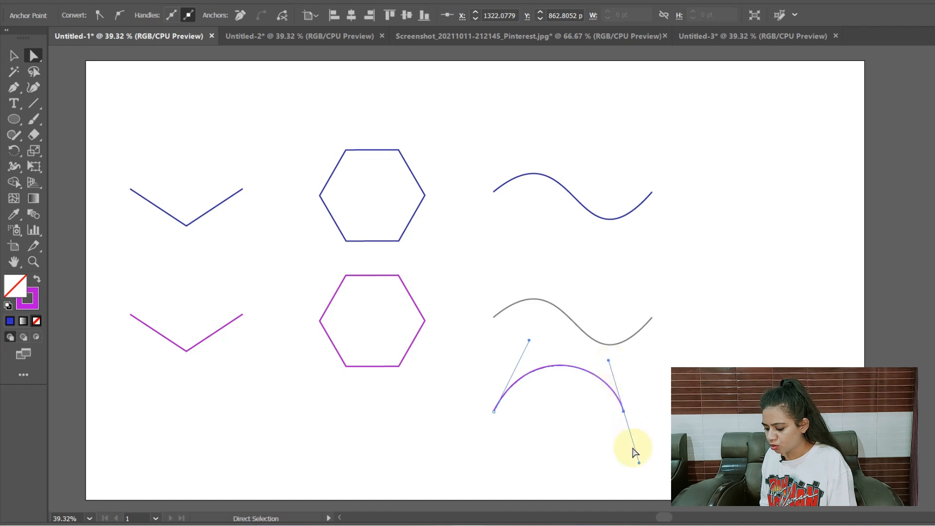
pyautogui.moveTo(639, 465); pyautogui.dragTo(681, 288)
pyautogui.click(593, 393)
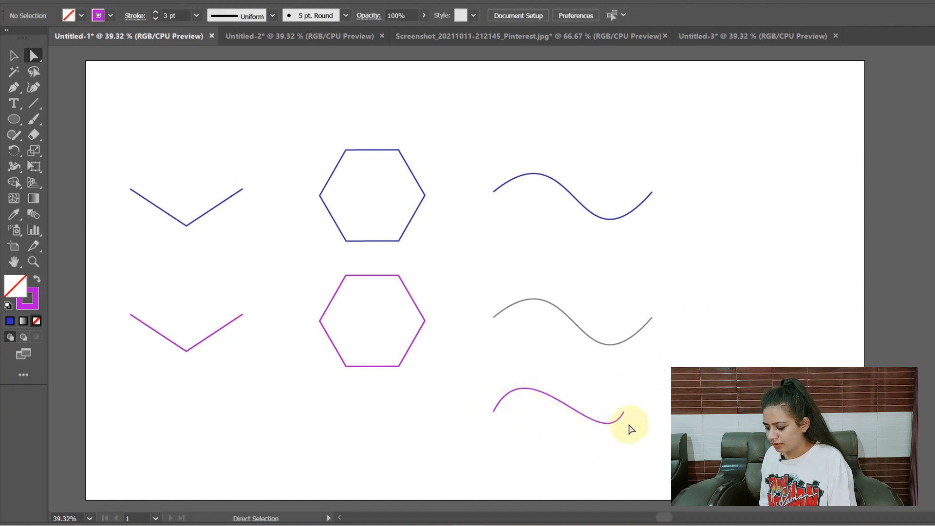
# Undo the handle change on the curve, and move the arch slightly lower beneath the grey wave
pyautogui.hotkey('ctrl', 'z')
pyautogui.press('v')
# Trace the grey wave with the Pen tool from its left end through the midpoint to its right end, pulling direction handles, and deselect
pyautogui.click(14, 88)
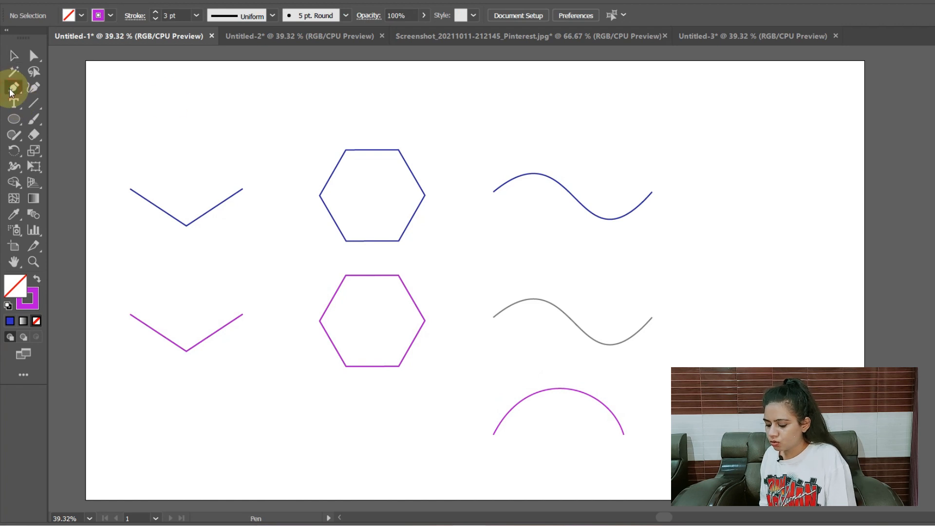
pyautogui.click(494, 318)
pyautogui.click(494, 318)
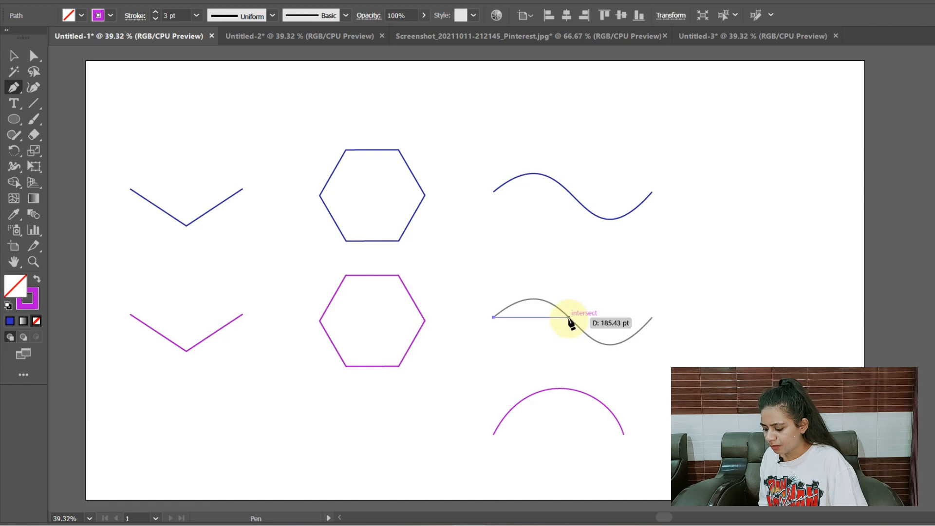
pyautogui.click(570, 317)
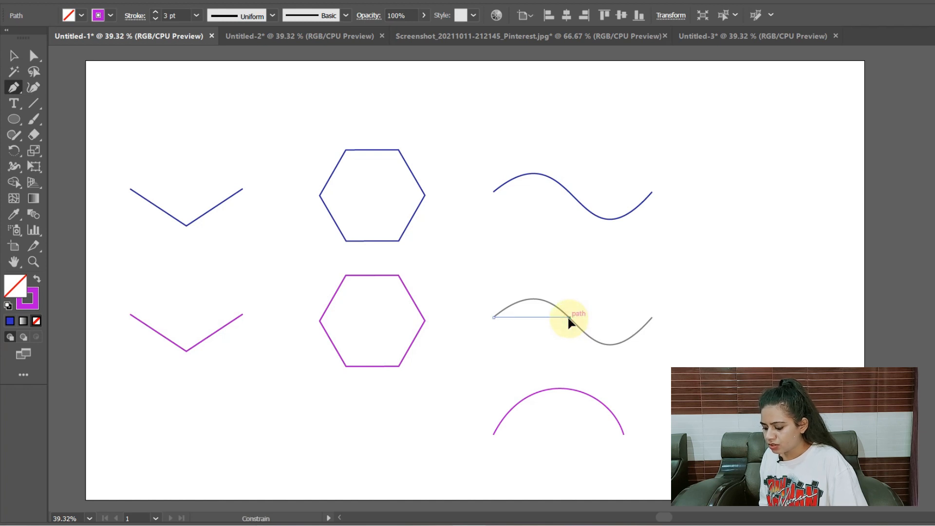
pyautogui.moveTo(569, 320); pyautogui.dragTo(604, 357)
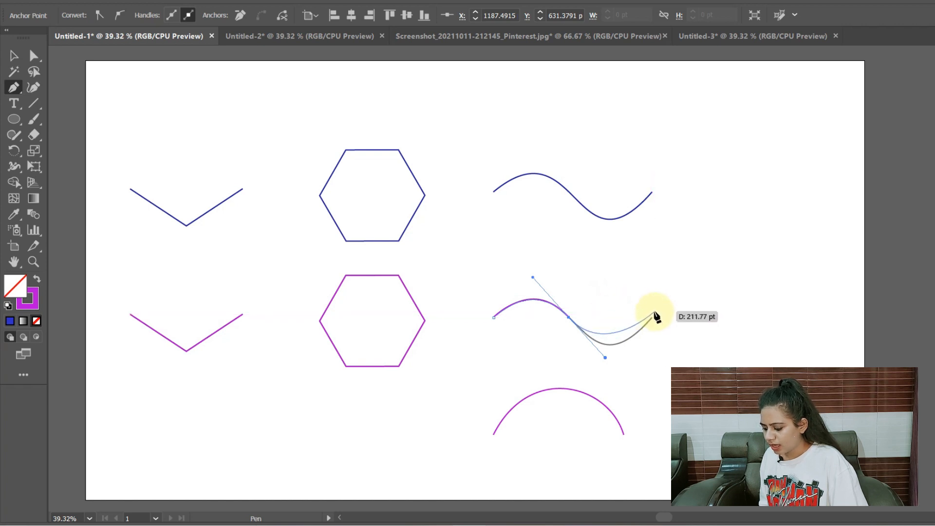
pyautogui.moveTo(653, 319); pyautogui.dragTo(684, 285)
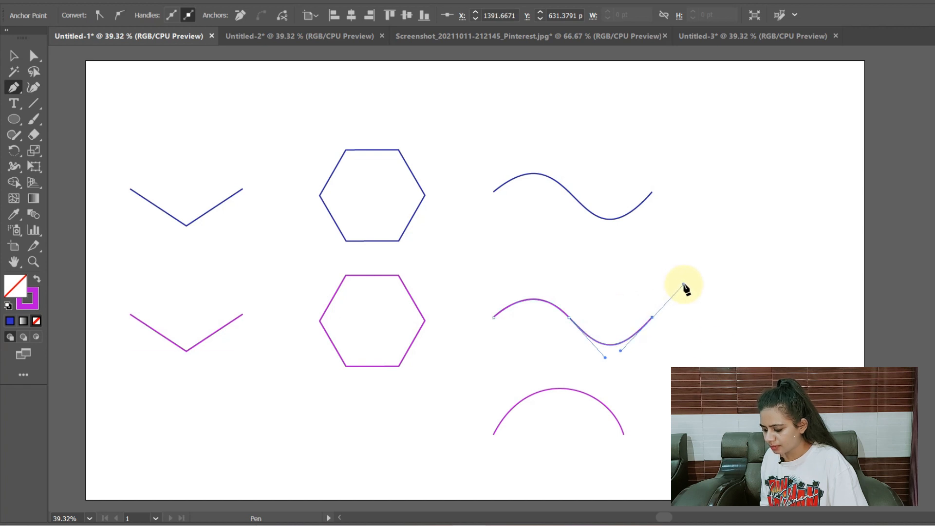
pyautogui.press('v')
pyautogui.click(677, 320)
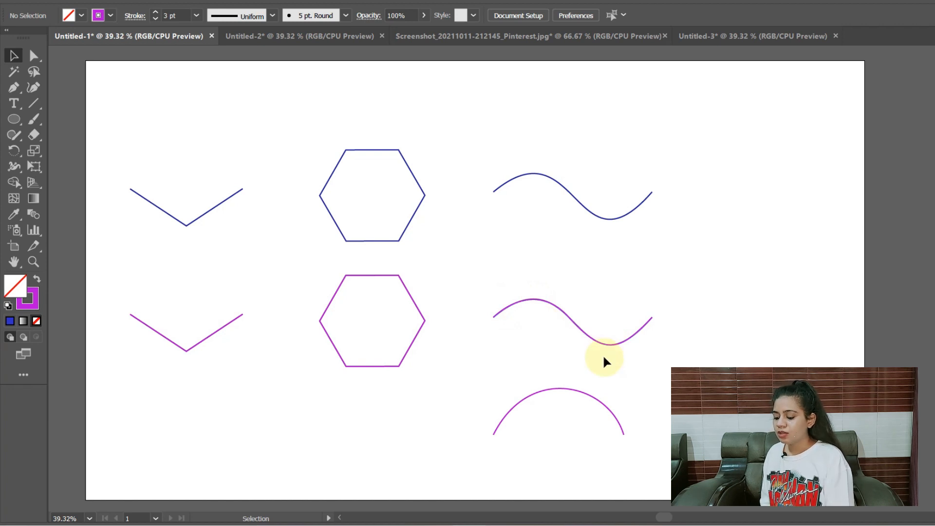
# Draw a small practice arch right of the traced wave and an S-shaped practice curve below it with the Pen tool
pyautogui.moveTo(465, 377); pyautogui.dragTo(655, 463)
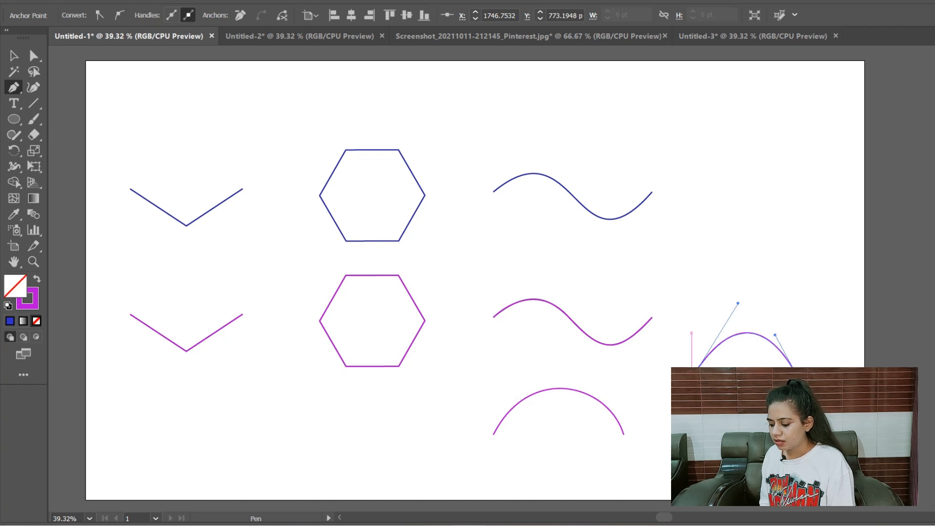
pyautogui.press('Escape')
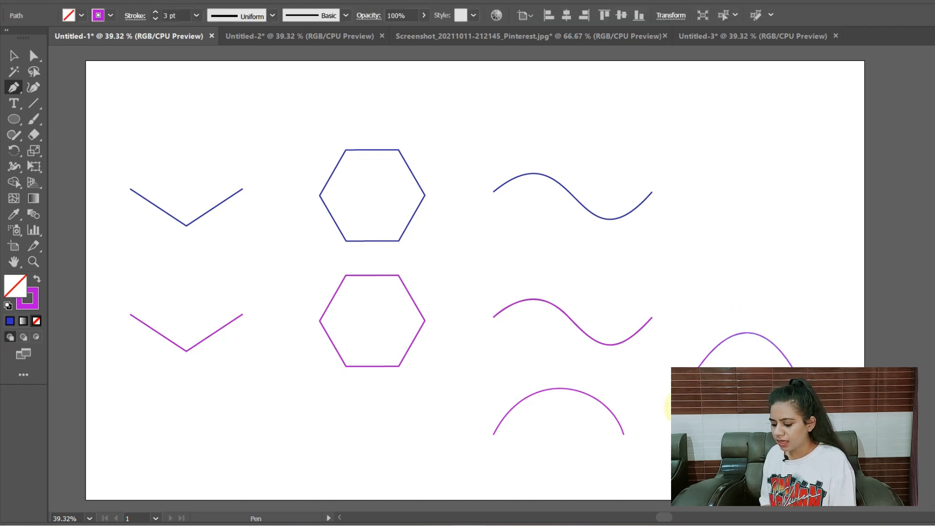
pyautogui.moveTo(472, 372); pyautogui.dragTo(602, 443)
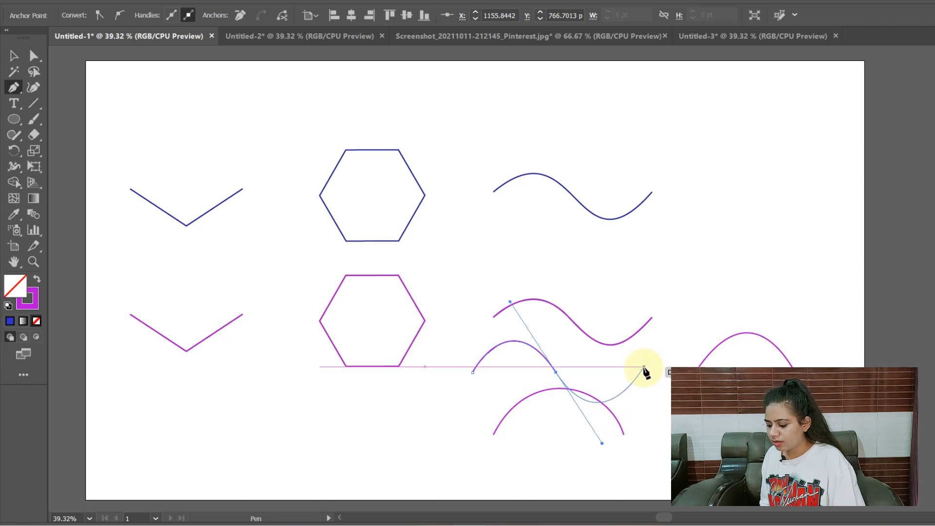
pyautogui.moveTo(644, 367); pyautogui.dragTo(650, 343)
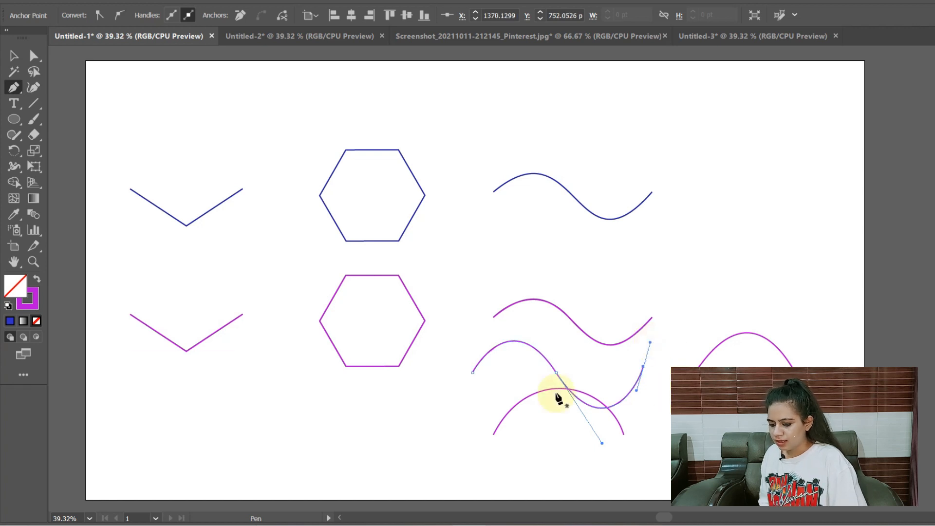
# Move the S-shaped practice curve lower on the artboard, and delete the extra practice curves, keeping the arch below the traced wave
pyautogui.click(14, 57)
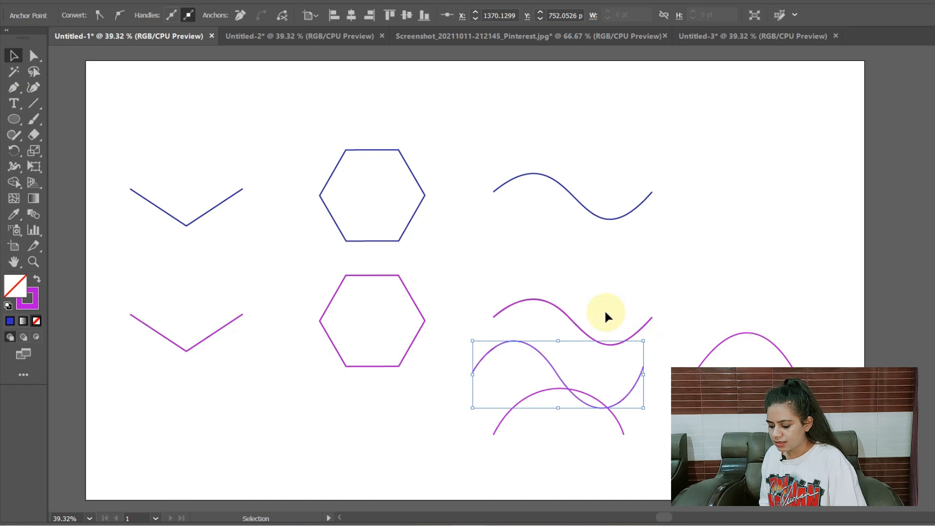
pyautogui.click(572, 361)
pyautogui.moveTo(557, 374); pyautogui.dragTo(625, 459)
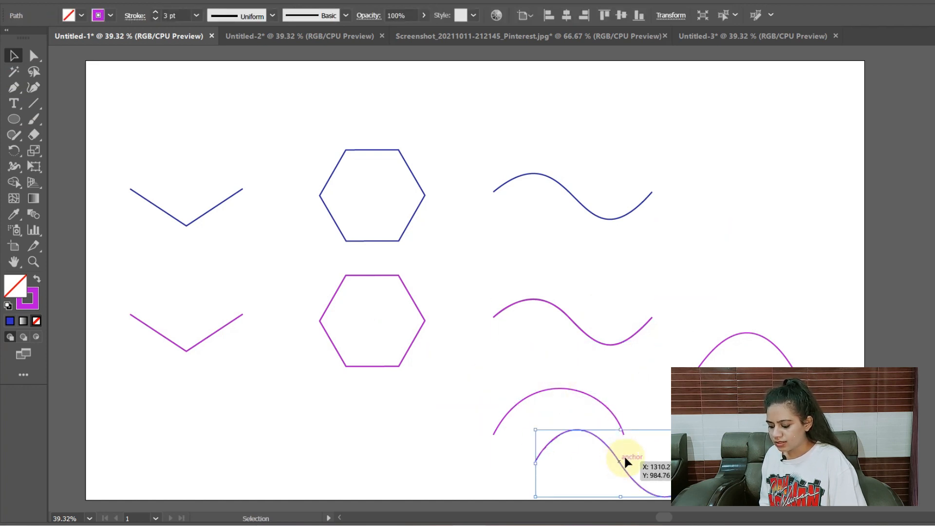
pyautogui.moveTo(683, 320); pyautogui.dragTo(824, 390)
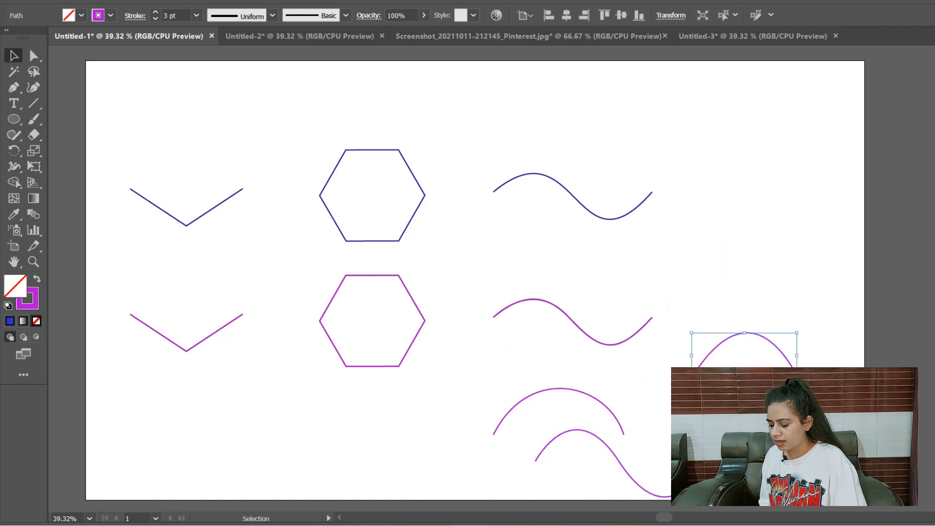
pyautogui.press('Delete')
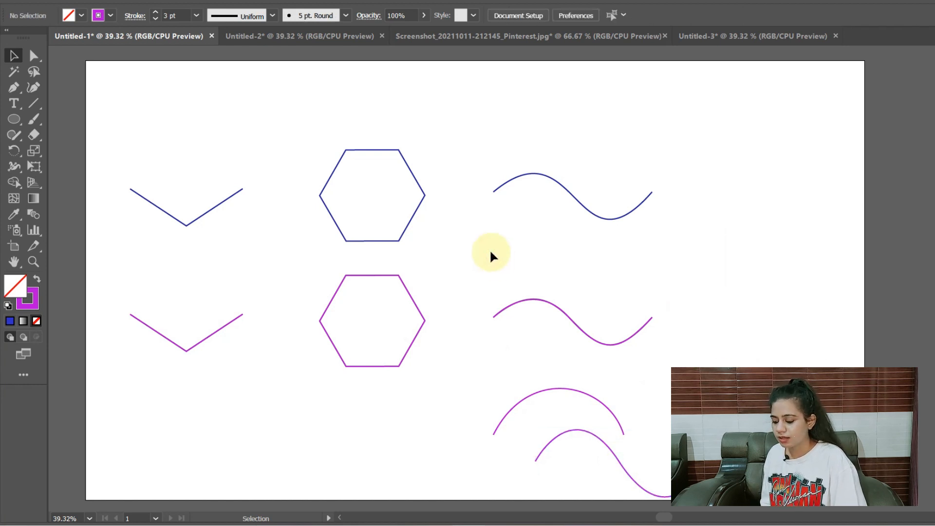
# Duplicate the purple V straight down below the original and deselect the copy
pyautogui.click(16, 88)
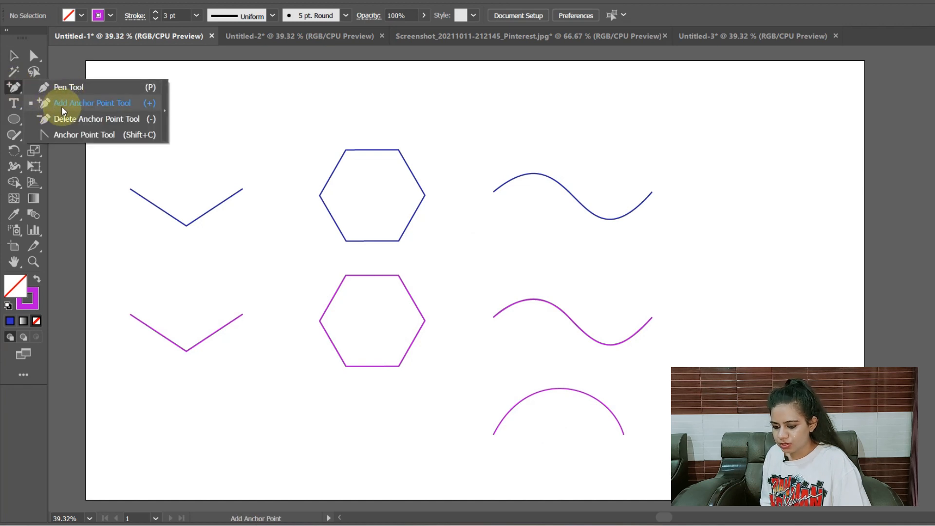
pyautogui.click(115, 107)
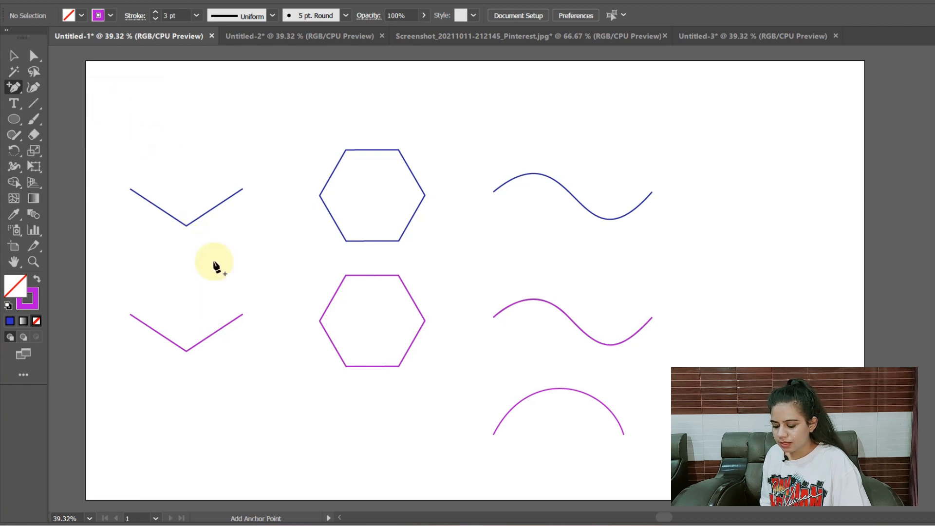
pyautogui.click(13, 56)
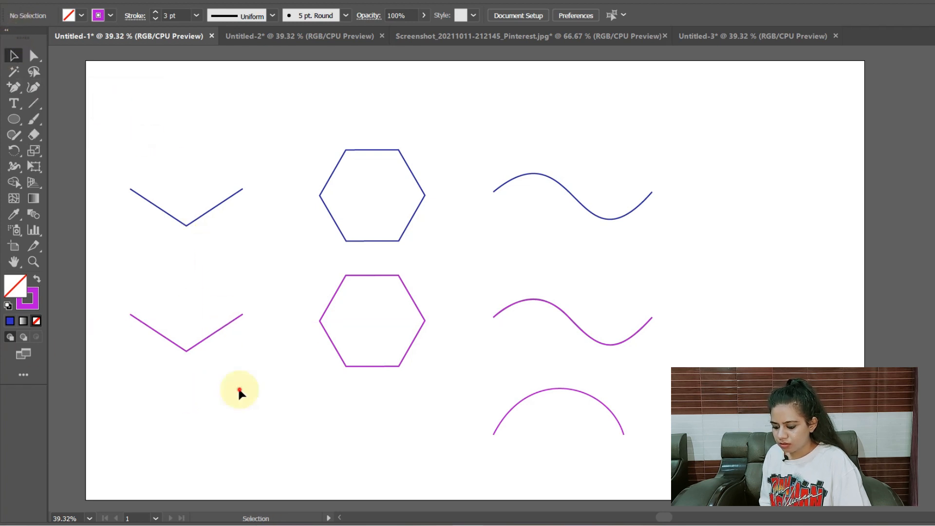
pyautogui.moveTo(207, 340); pyautogui.dragTo(207, 398)
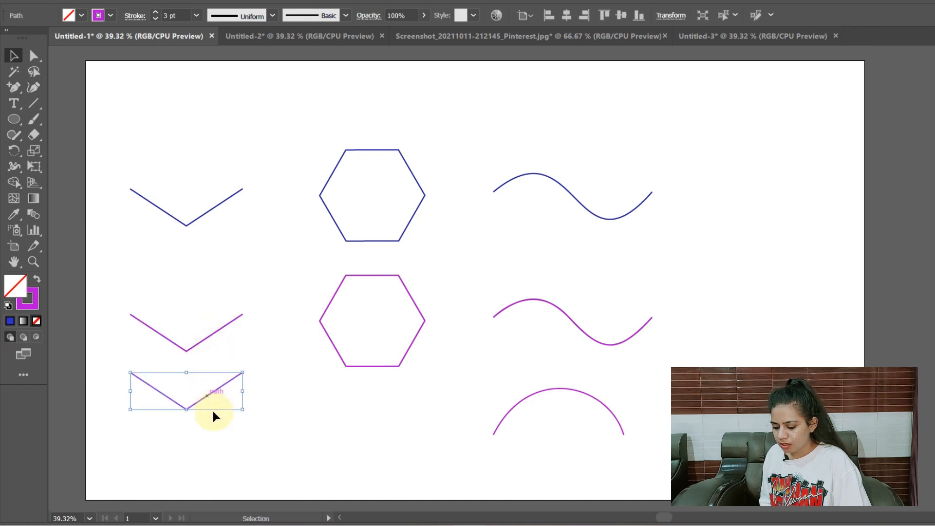
pyautogui.click(224, 445)
# Add an anchor point near the middle of each arm of the lower purple V
pyautogui.click(13, 88)
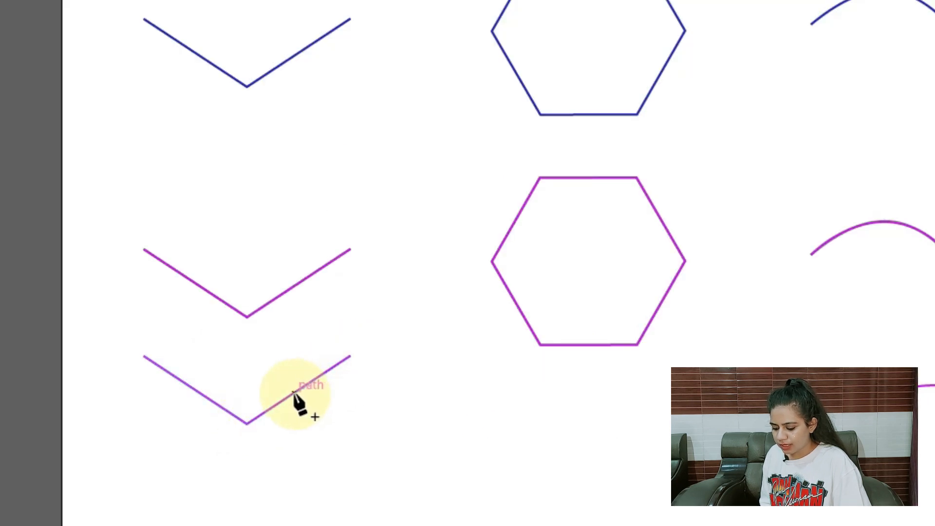
pyautogui.keyDown('ctrl'); pyautogui.click(294, 392); pyautogui.keyUp('ctrl')
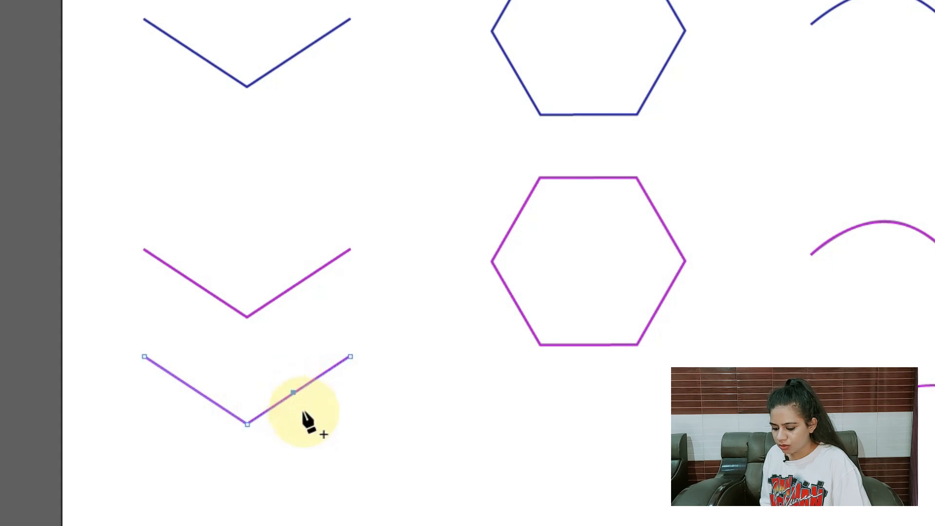
pyautogui.click(294, 393)
pyautogui.click(196, 390)
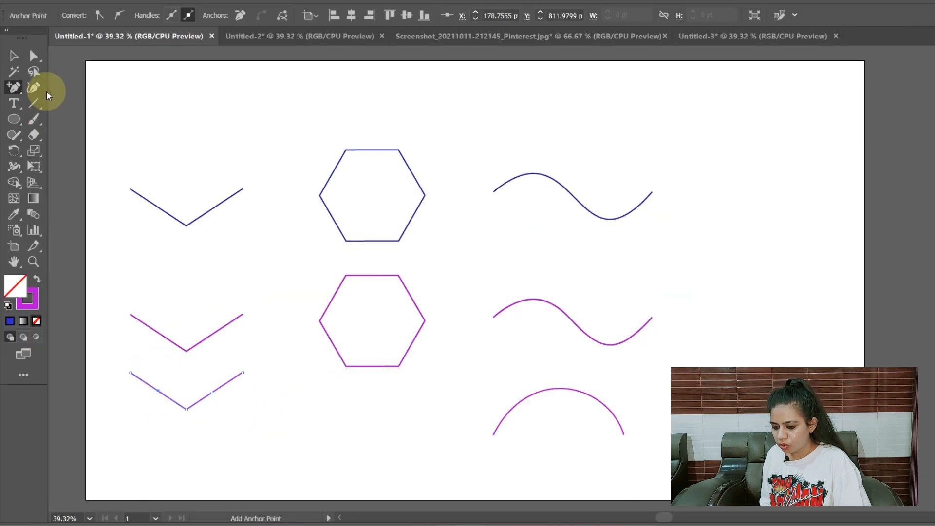
# Reshape the lower V into a W with Direct Selection, moving its two added anchors down and outward and raising its centre anchor
pyautogui.click(33, 54)
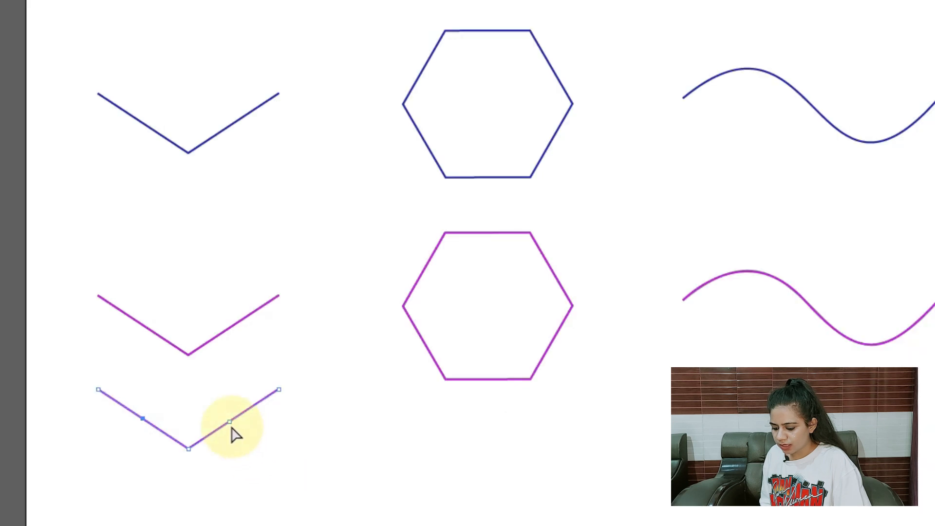
pyautogui.click(211, 393)
pyautogui.moveTo(228, 426); pyautogui.dragTo(262, 451)
pyautogui.moveTo(141, 421); pyautogui.dragTo(115, 452)
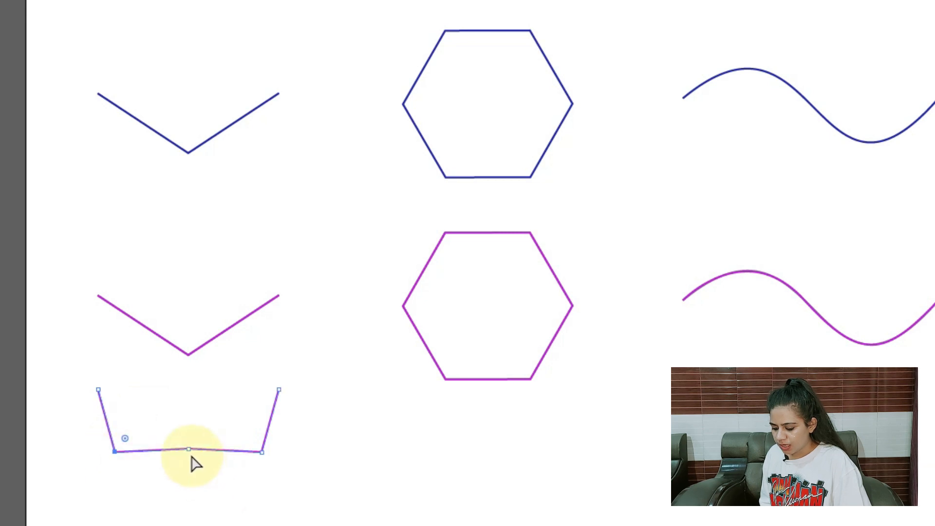
pyautogui.moveTo(188, 448); pyautogui.dragTo(188, 420)
pyautogui.click(206, 480)
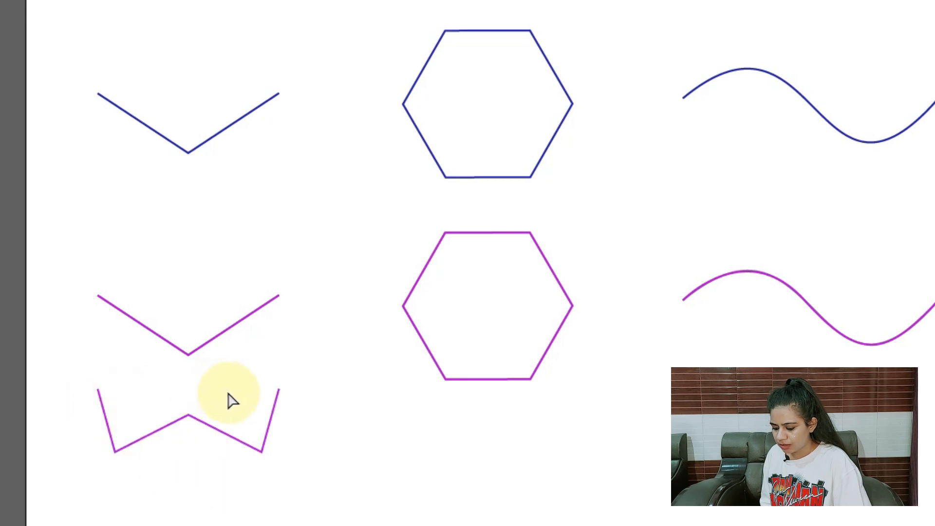
# Try deleting the W's upper-right end anchor, undo that, and delete its centre anchor with the Delete Anchor Point tool
pyautogui.moveTo(13, 87); pyautogui.dragTo(67, 118)
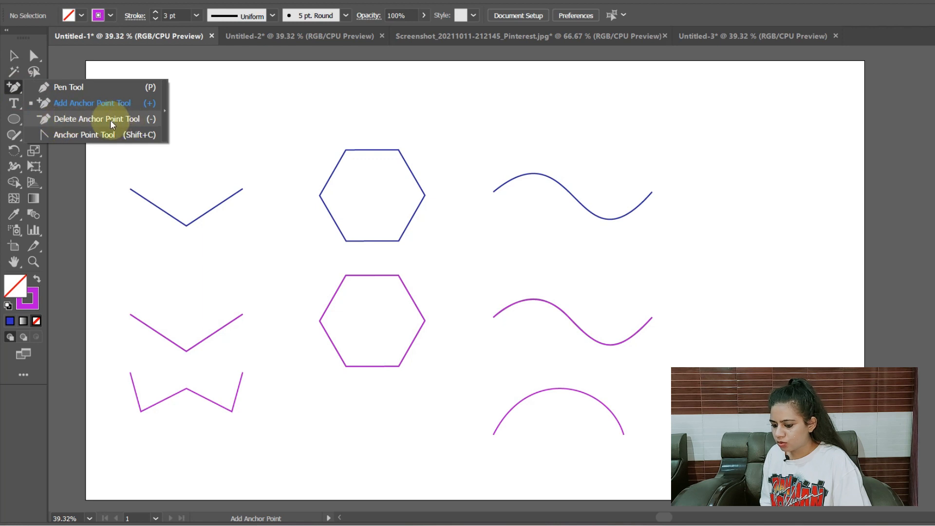
pyautogui.moveTo(110, 120); pyautogui.dragTo(108, 119)
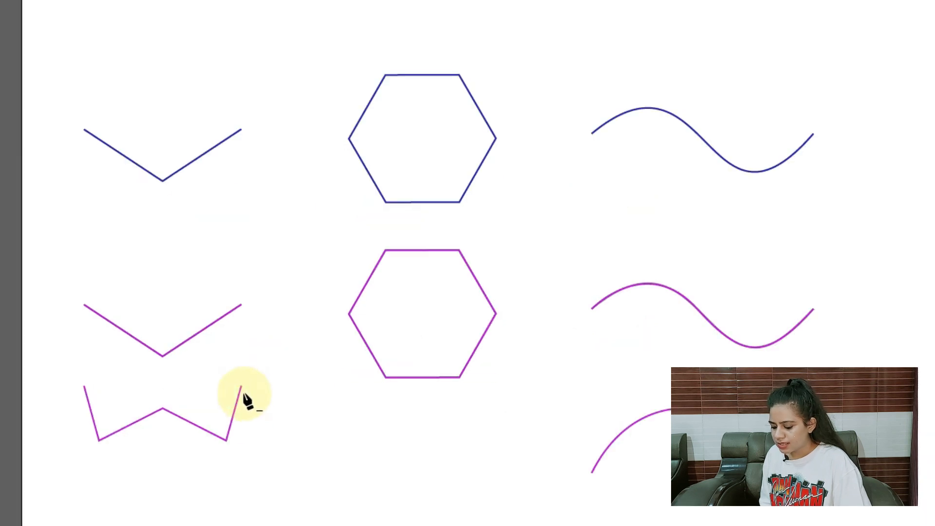
pyautogui.click(241, 387)
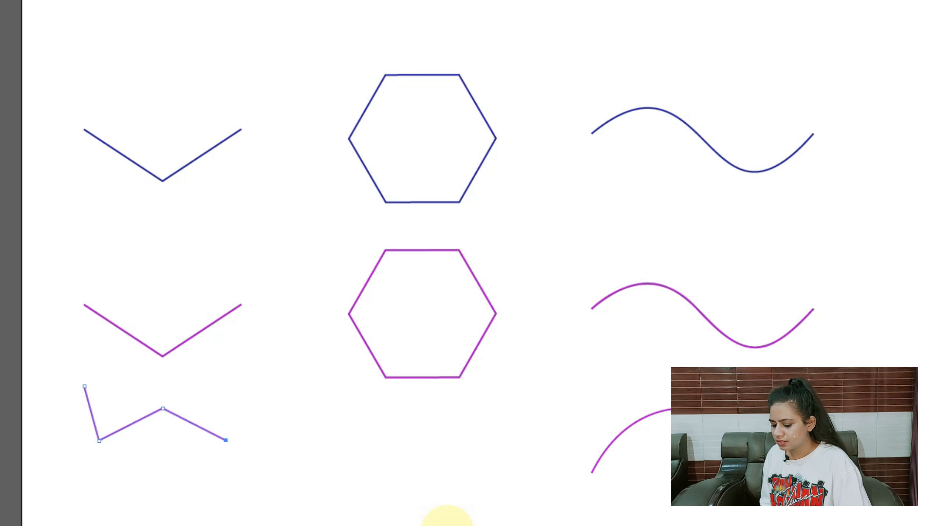
pyautogui.hotkey('ctrl', 'z')
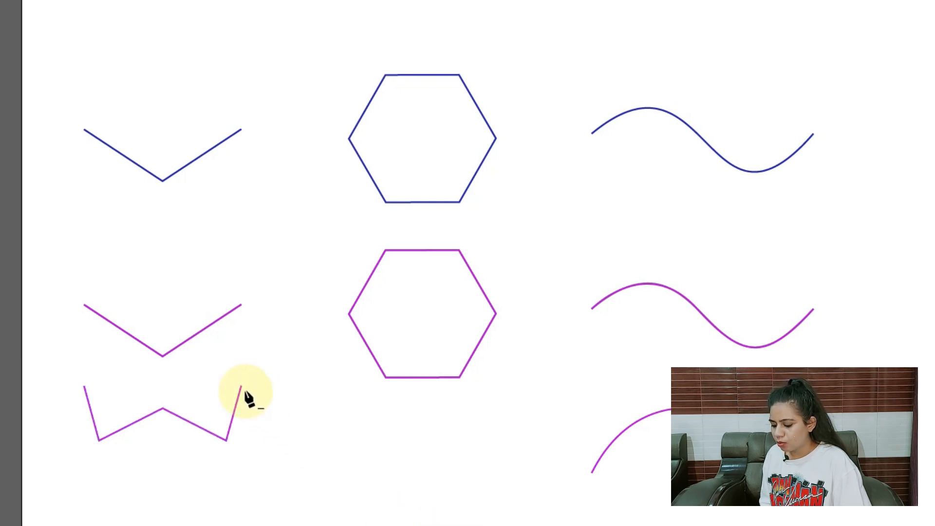
pyautogui.click(161, 407)
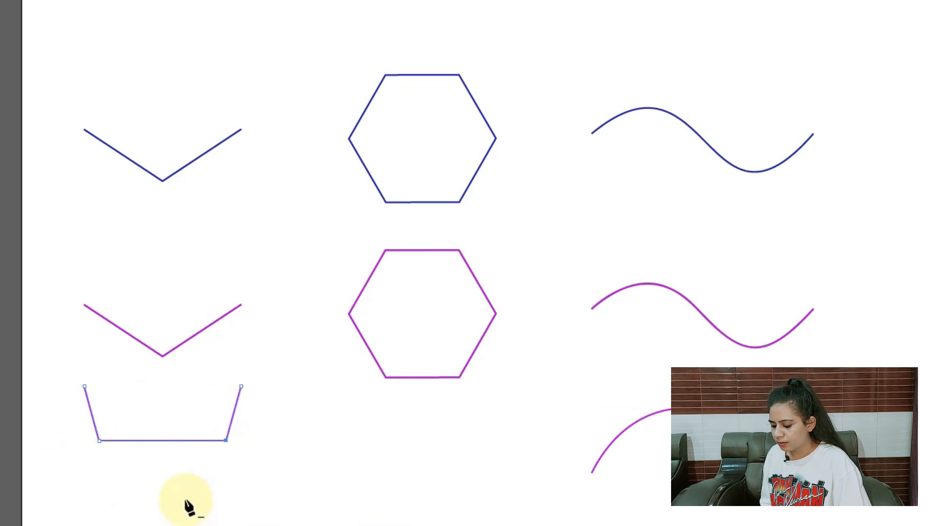
# Convert all four anchors of the lower open path to curves with the Anchor Point tool by pulling out direction handles, and deselect
pyautogui.click(14, 87)
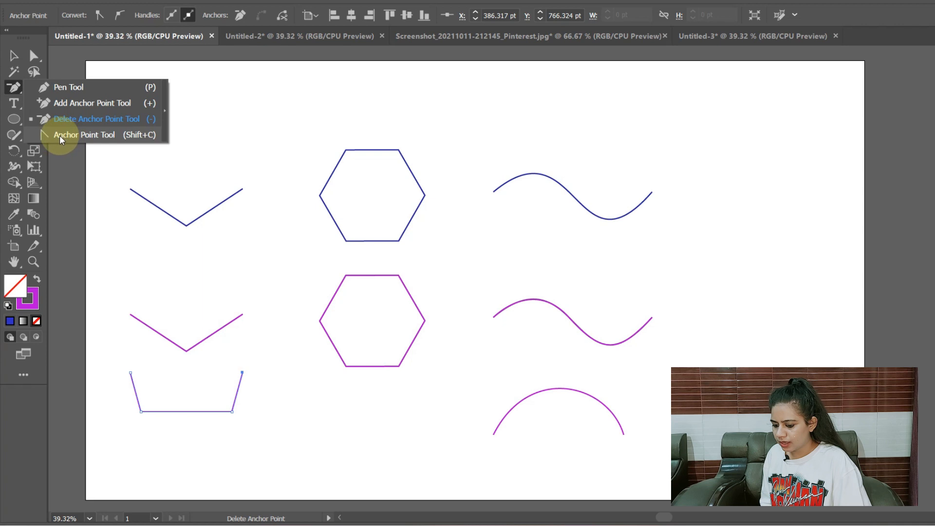
pyautogui.click(81, 136)
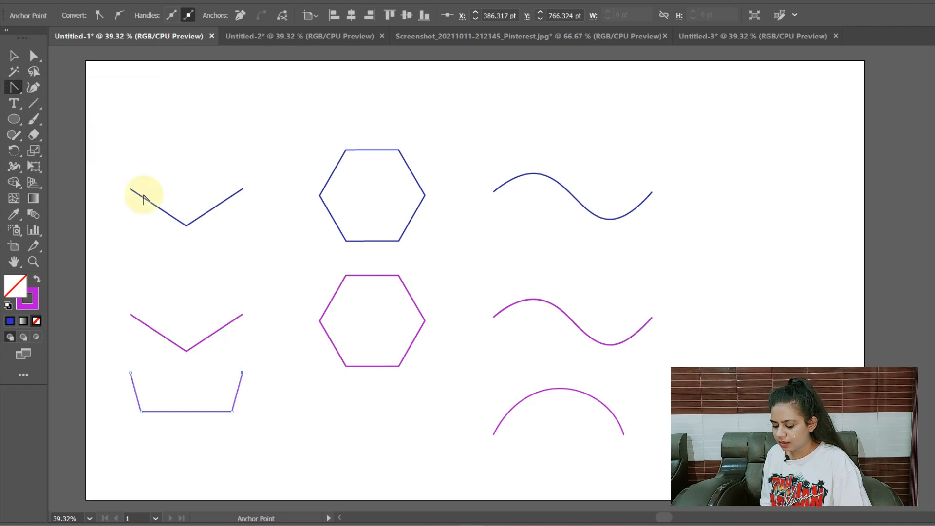
pyautogui.moveTo(243, 373); pyautogui.dragTo(270, 363)
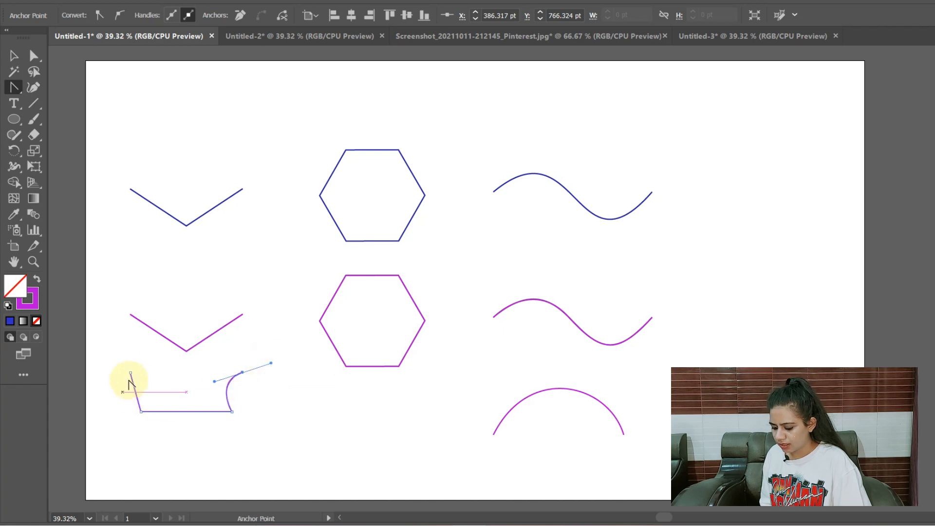
pyautogui.moveTo(130, 372); pyautogui.dragTo(157, 376)
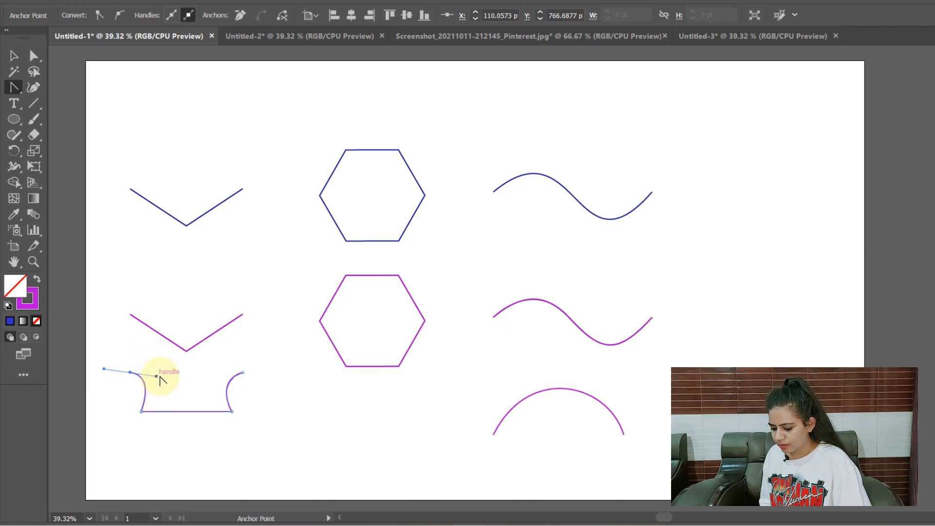
pyautogui.moveTo(141, 411); pyautogui.dragTo(191, 384)
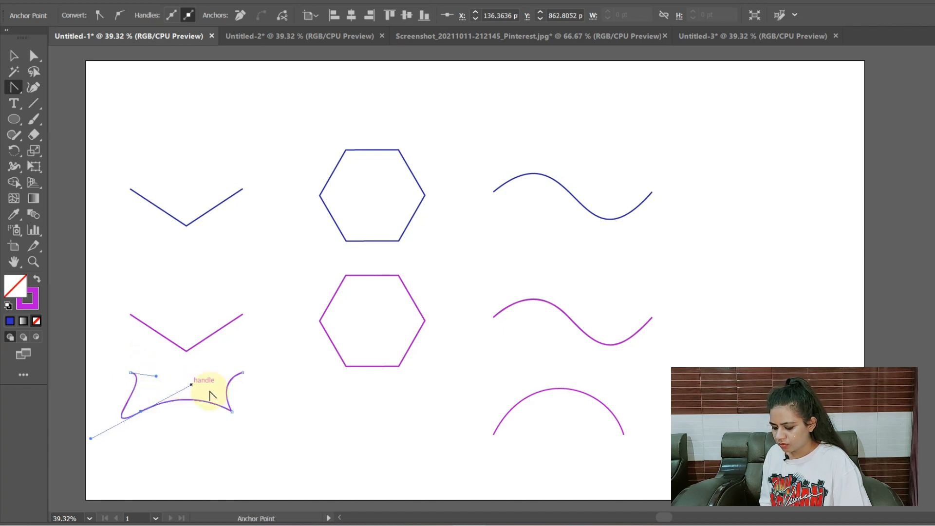
pyautogui.moveTo(232, 412); pyautogui.dragTo(201, 427)
pyautogui.click(14, 55)
pyautogui.click(329, 447)
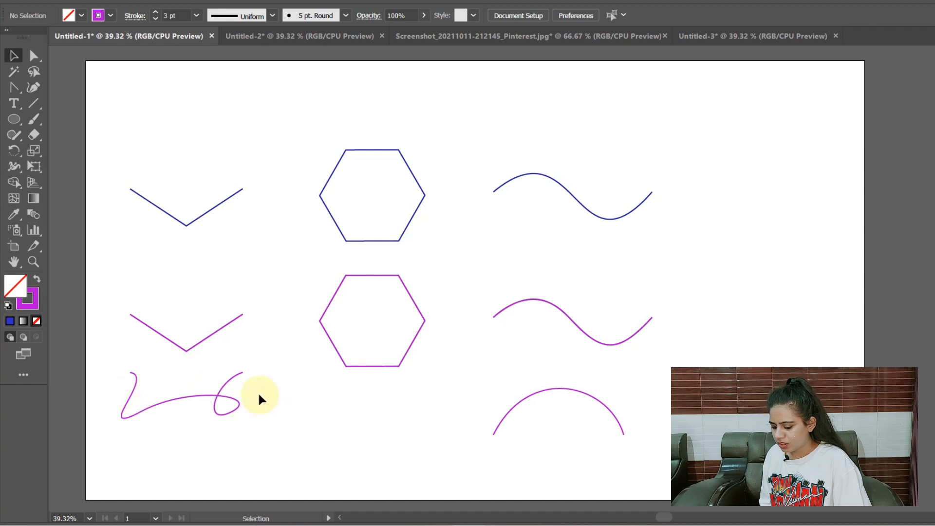
# Switch to the Untitled-2 document and trace the gem sketch's outer outline as a closed four-point path with the Pen tool
pyautogui.hotkey('ctrl', 'Tab')
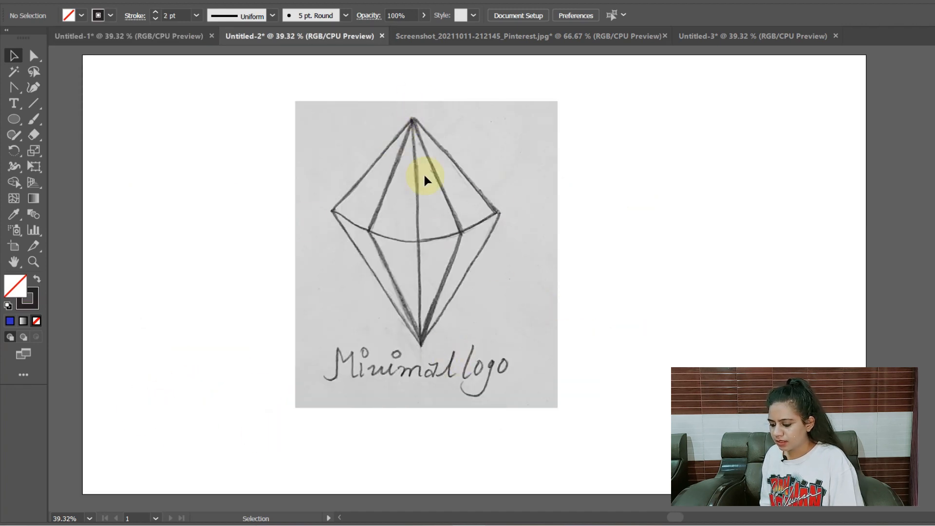
pyautogui.moveTo(16, 87); pyautogui.dragTo(48, 87)
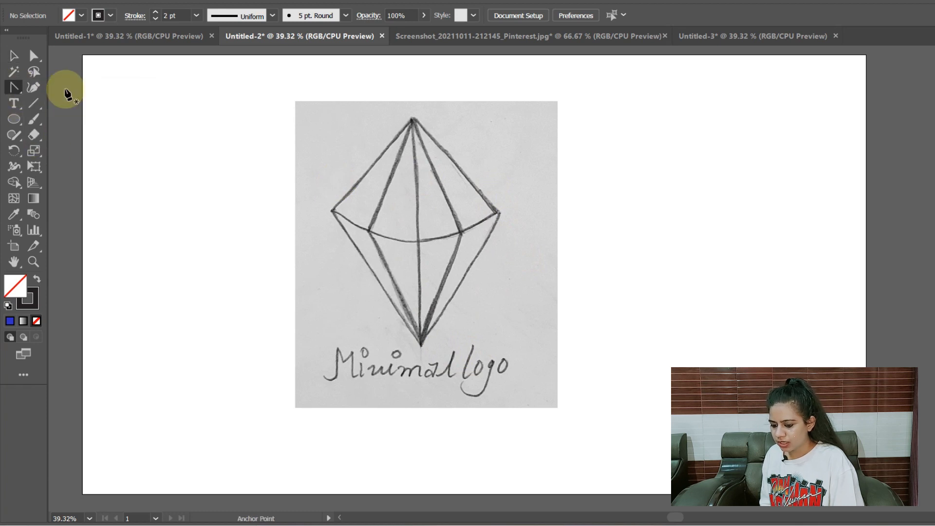
pyautogui.click(413, 119)
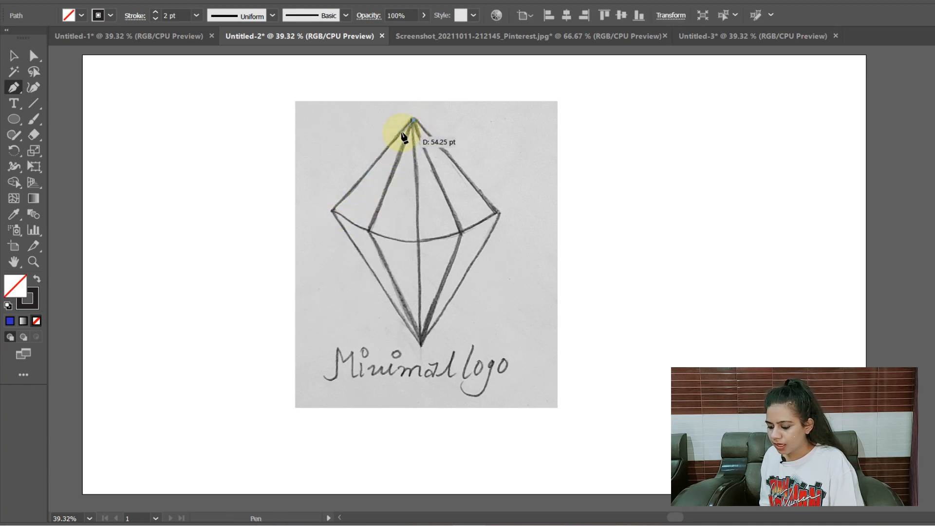
pyautogui.click(332, 210)
pyautogui.click(420, 344)
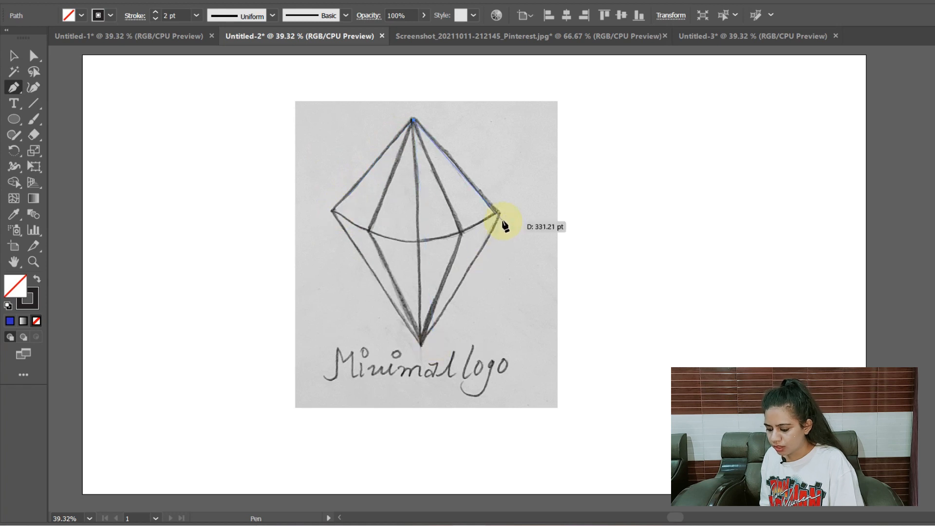
pyautogui.click(498, 212)
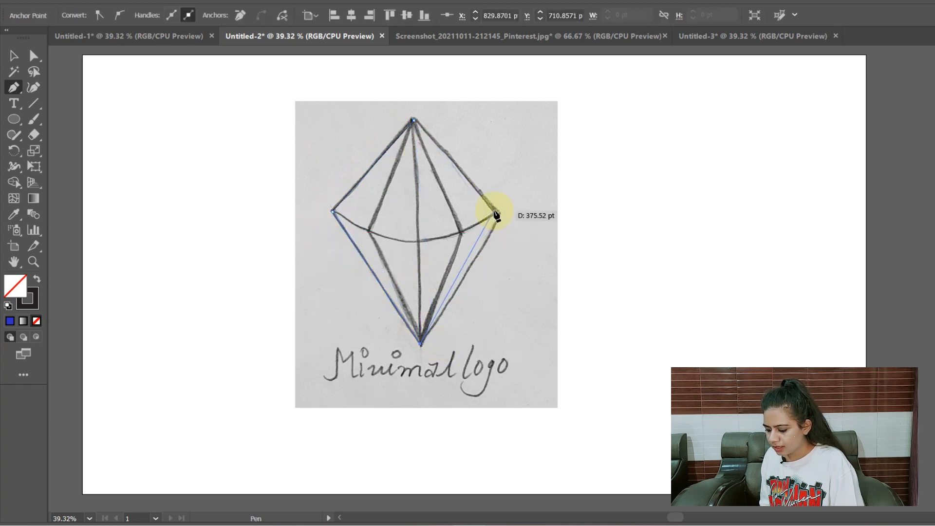
pyautogui.click(499, 212)
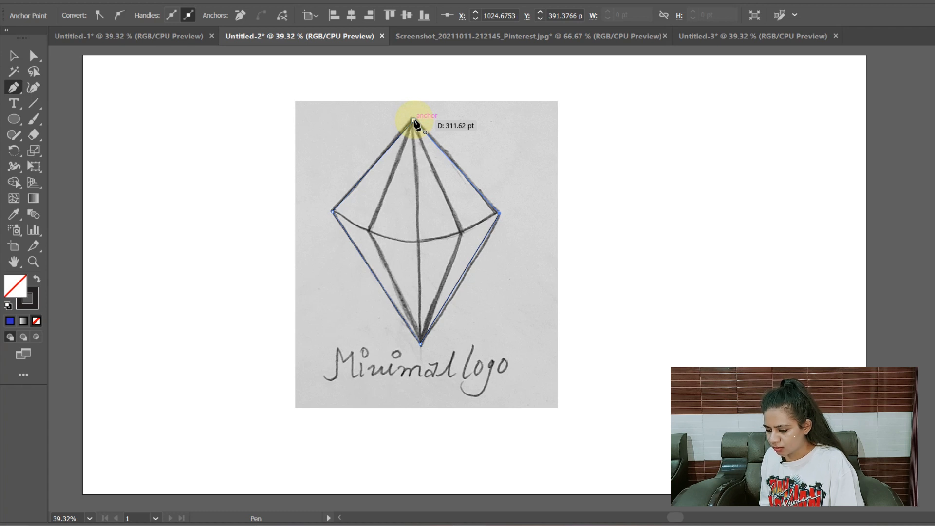
pyautogui.click(414, 120)
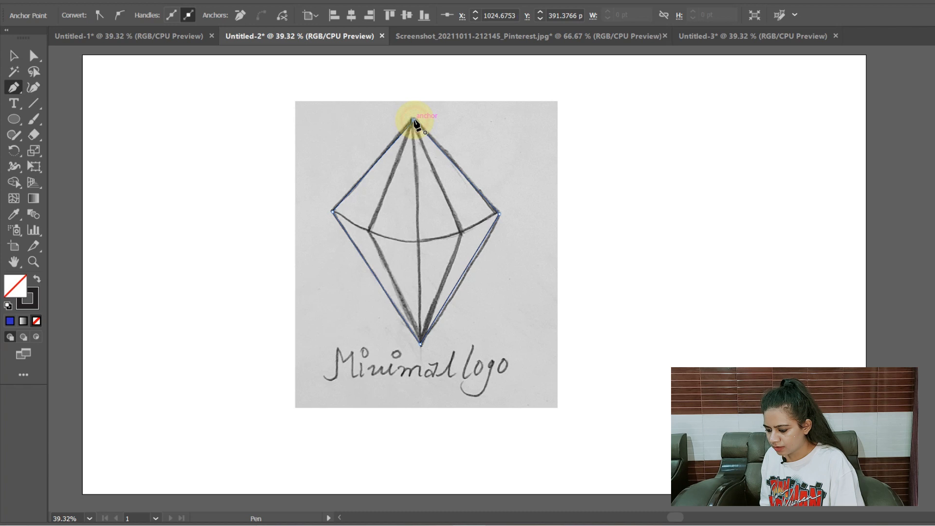
# Give the traced outline a dark blue 0721a3 stroke at 3 pt, close the colour settings and deselect
pyautogui.press('v')
pyautogui.doubleClick(35, 305)
pyautogui.click(204, 133)
pyautogui.click(175, 132)
pyautogui.click(320, 77)
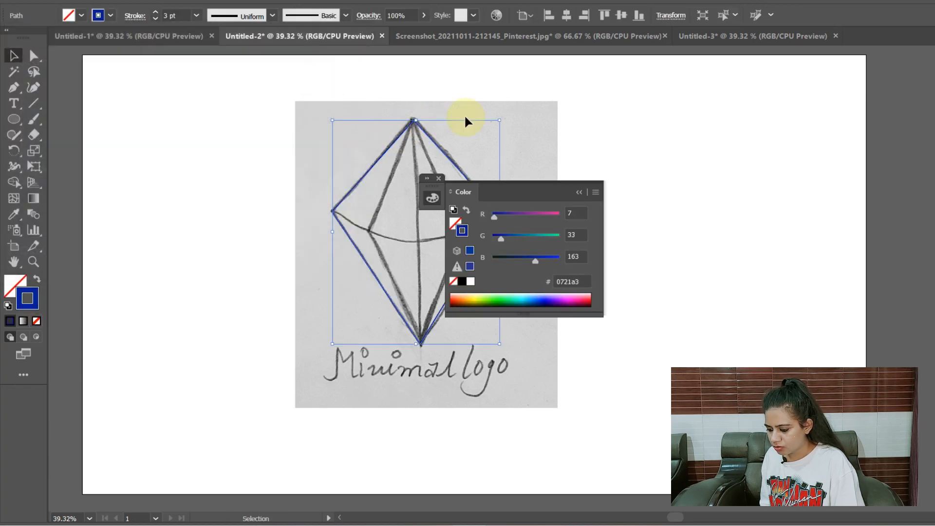
pyautogui.click(577, 193)
pyautogui.click(438, 178)
pyautogui.click(438, 171)
# Trace the sketch's inner facet lines with the Pen tool as a closed four-point path from the apex through the bottom point and back
pyautogui.press('p')
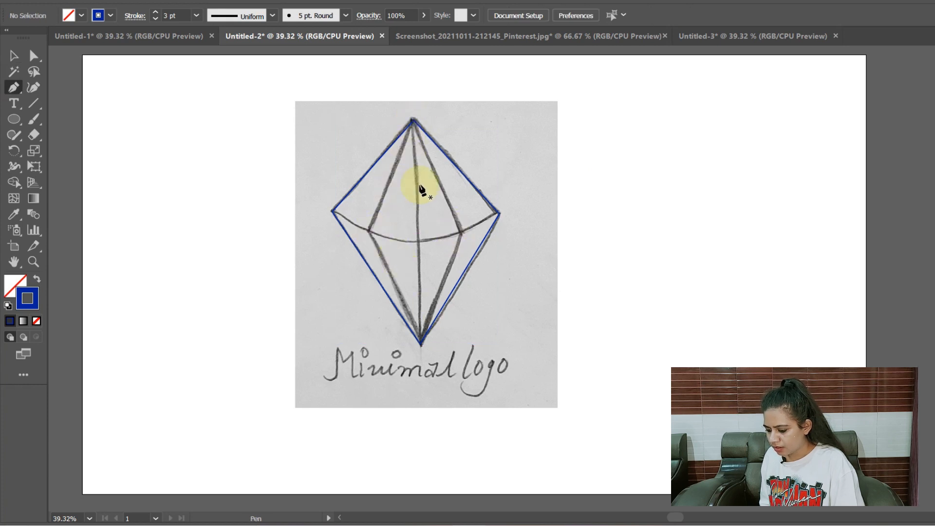
pyautogui.click(413, 120)
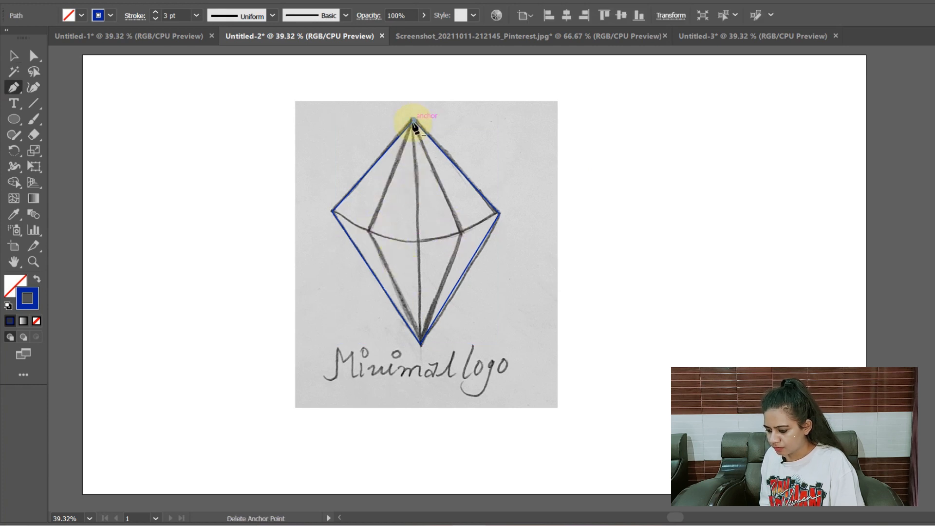
pyautogui.click(369, 230)
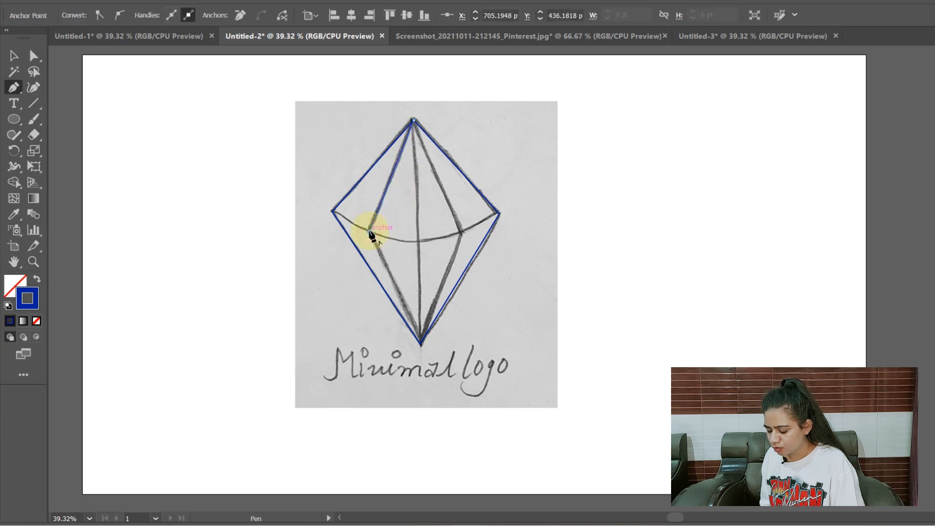
pyautogui.click(420, 343)
pyautogui.click(462, 233)
pyautogui.click(413, 121)
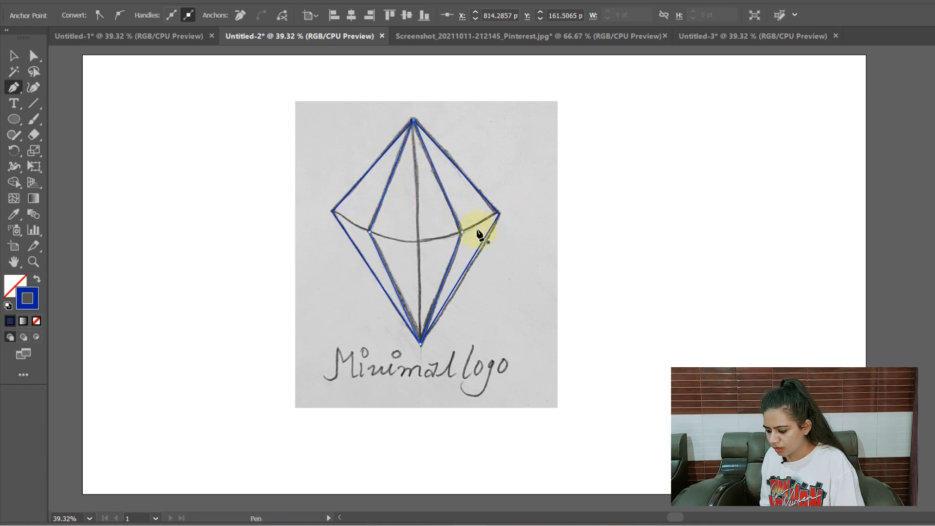
# Trace the gem's curved crossline between its two side corners, and draw the straight centre line from the apex to the base
pyautogui.click(333, 213)
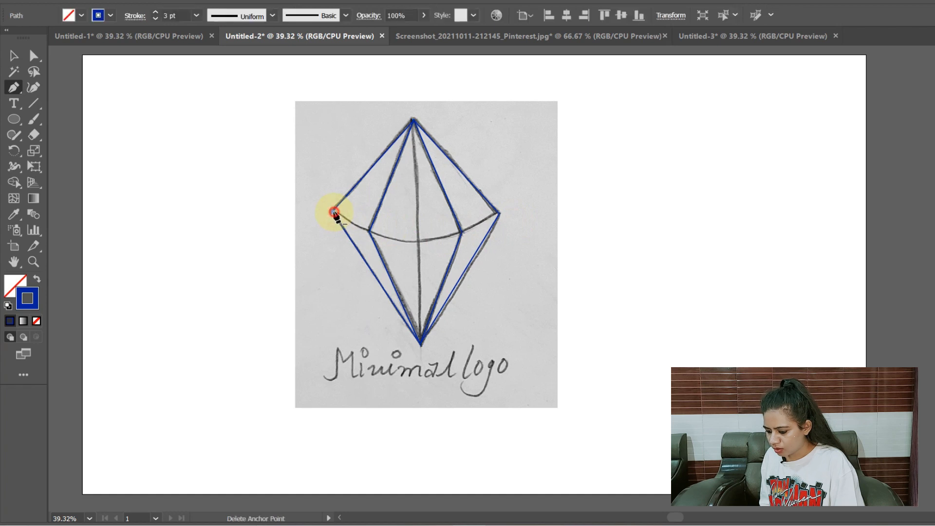
pyautogui.moveTo(498, 214); pyautogui.dragTo(587, 149)
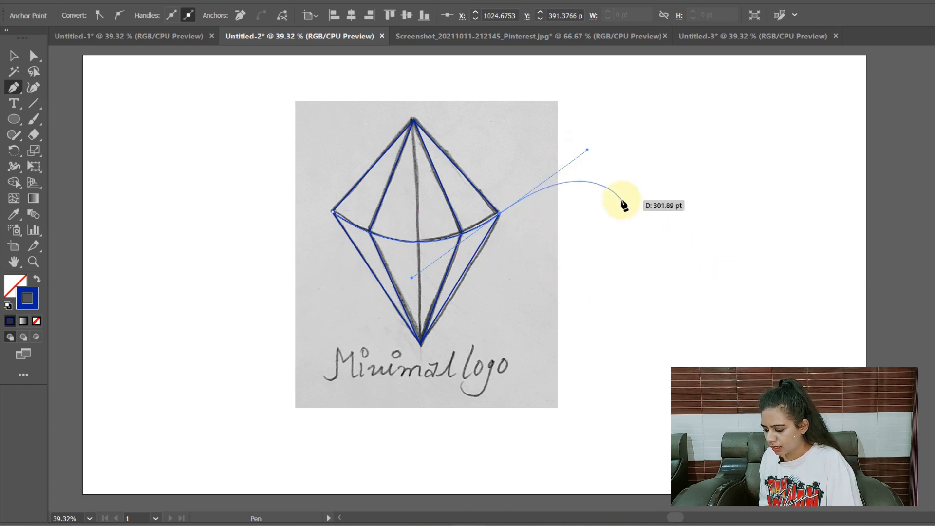
pyautogui.press('Escape')
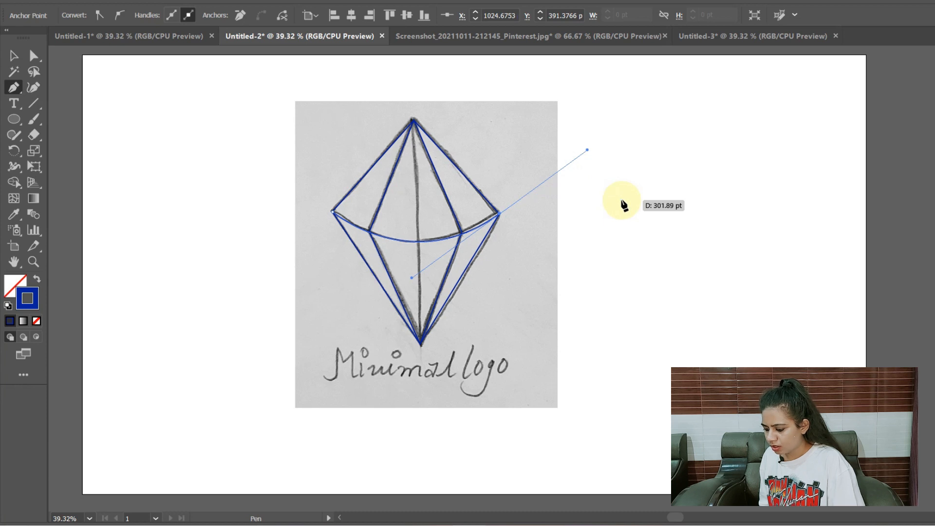
pyautogui.click(414, 121)
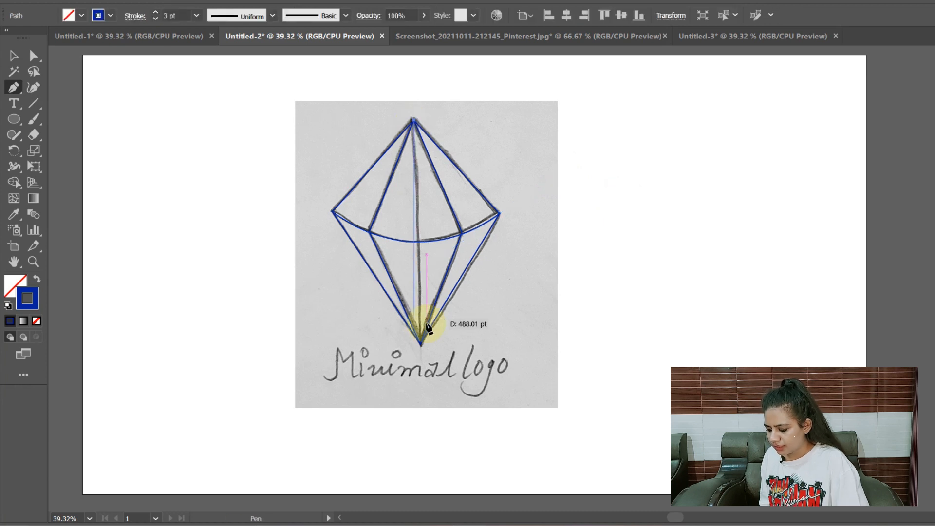
pyautogui.click(419, 342)
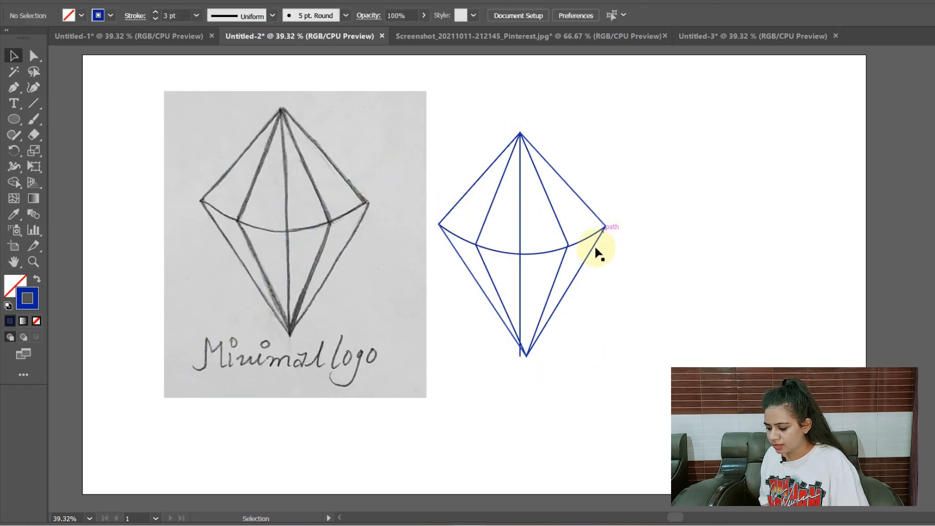
# Nudge the gem's bottom anchor points left with Direct Selection until they meet the end of the centre line
pyautogui.click(36, 57)
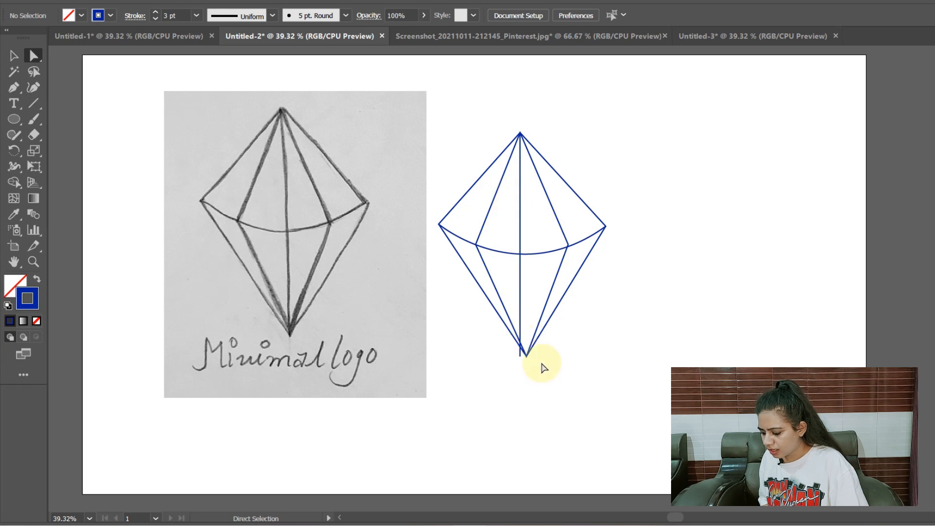
pyautogui.moveTo(542, 365); pyautogui.dragTo(526, 352)
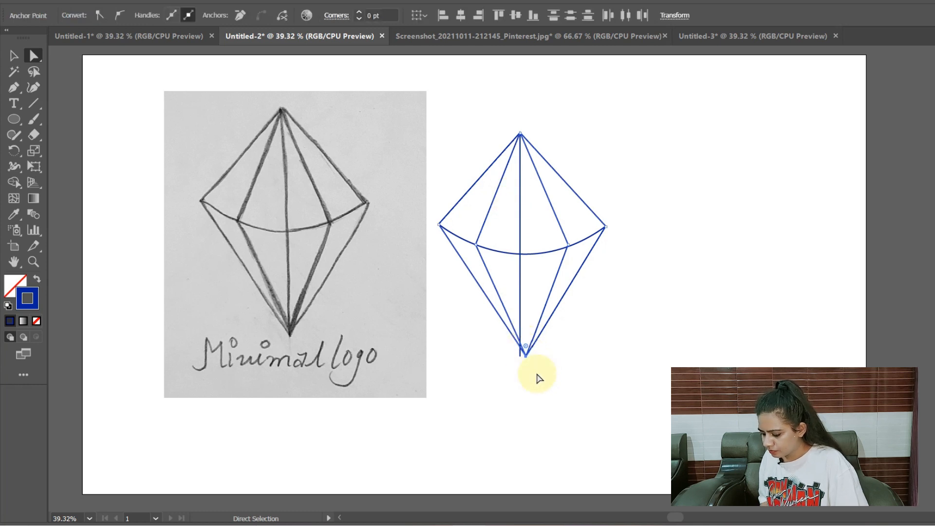
pyautogui.press('Left')
pyautogui.press('Left')
pyautogui.press('Left')
pyautogui.press('Left')
pyautogui.press('Left')
pyautogui.press('Left')
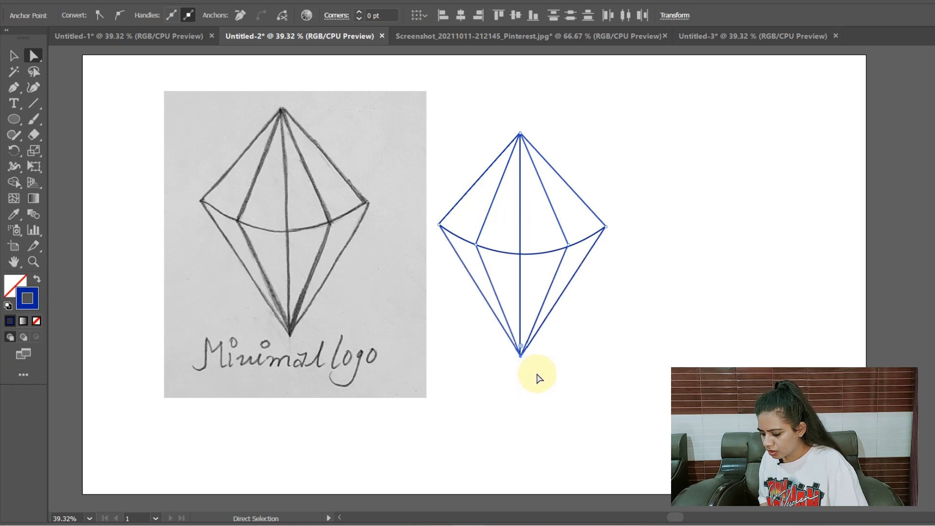
# Check the inner facet's right anchor and nudge the right end anchor of the curved crossline slightly down
pyautogui.click(568, 246)
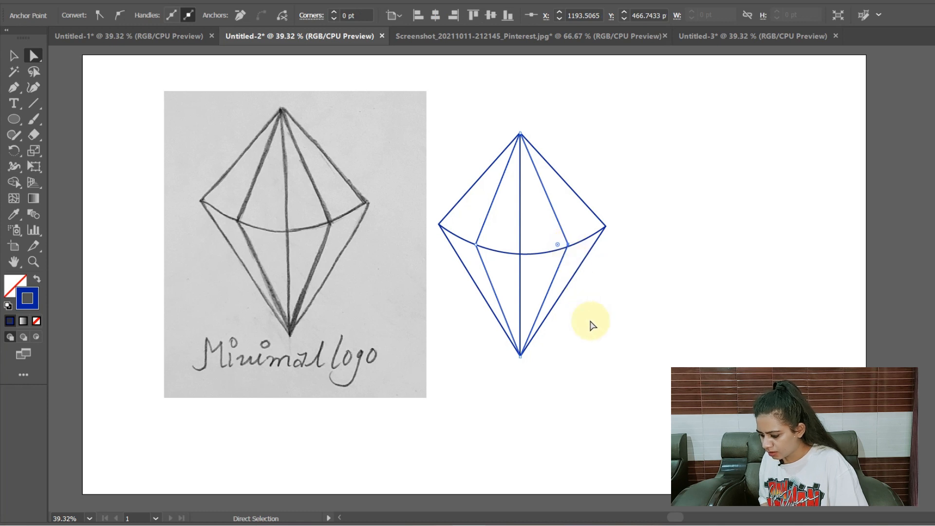
pyautogui.click(569, 247)
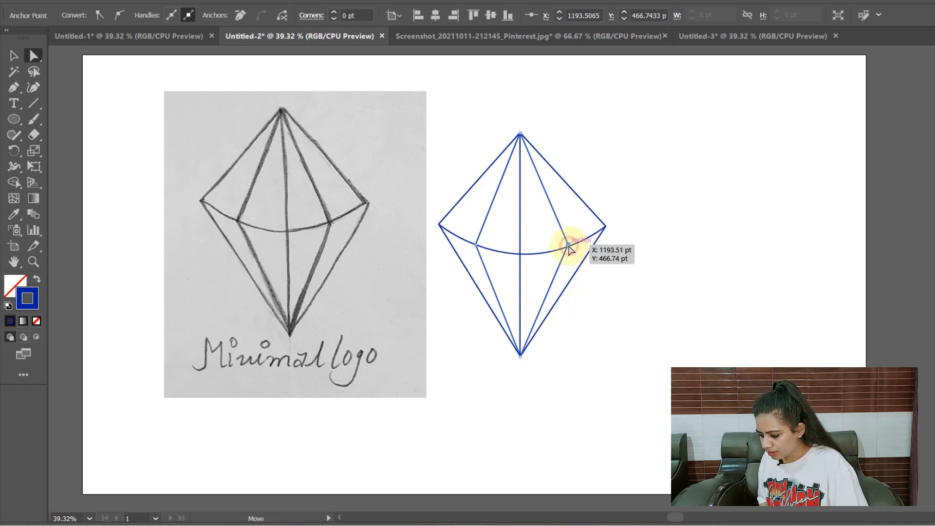
pyautogui.click(612, 379)
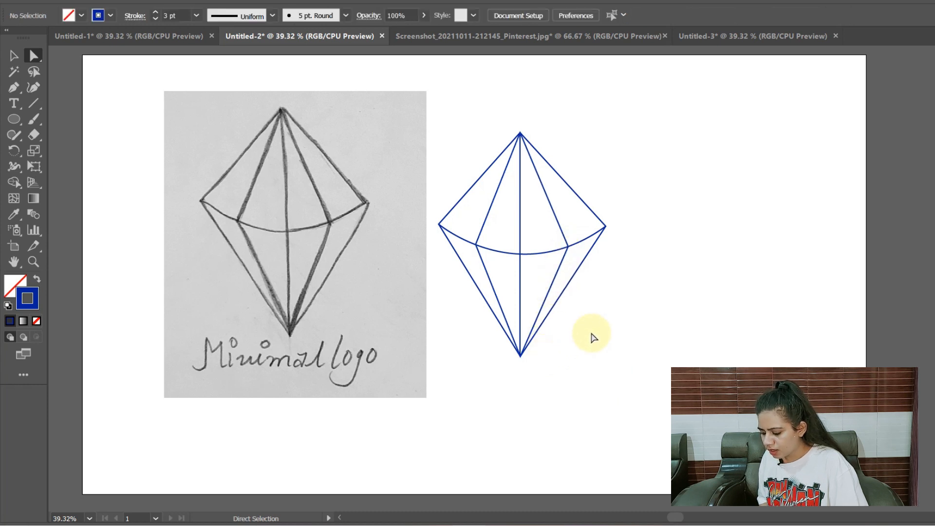
pyautogui.click(569, 250)
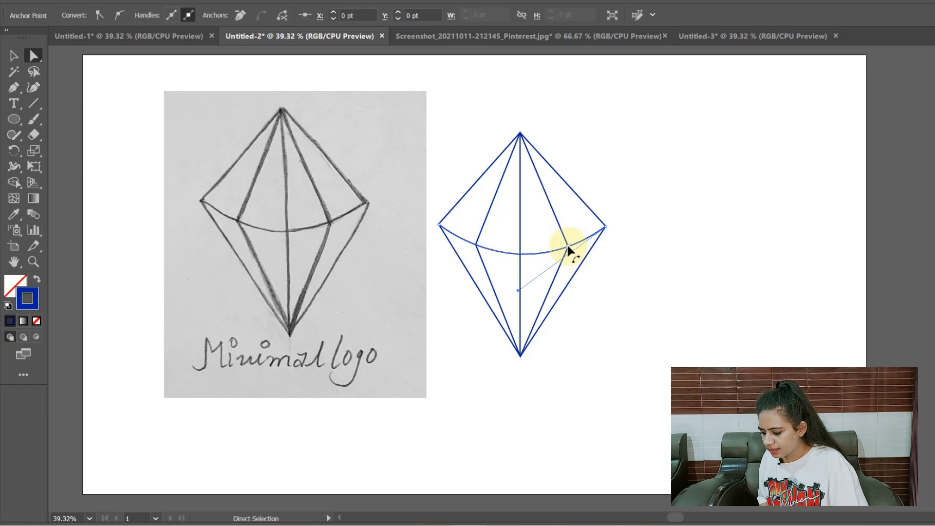
pyautogui.click(607, 226)
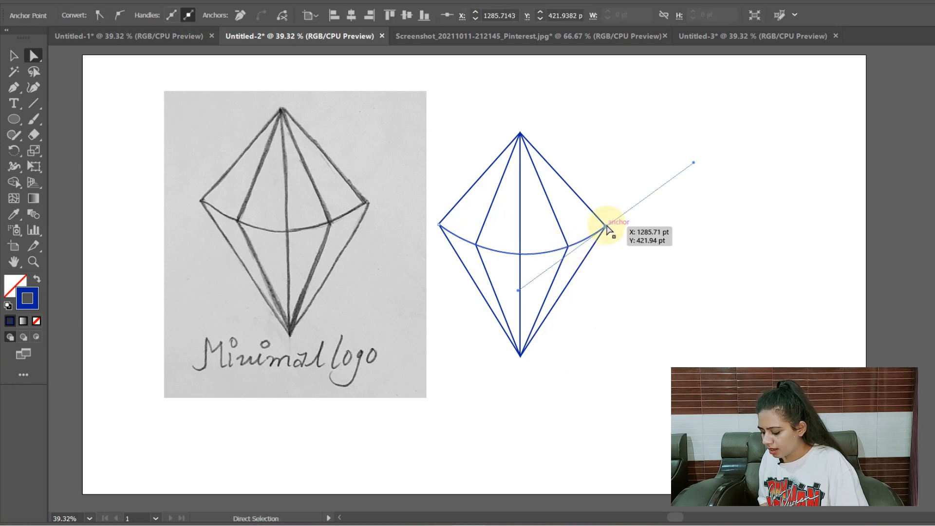
pyautogui.press('Down')
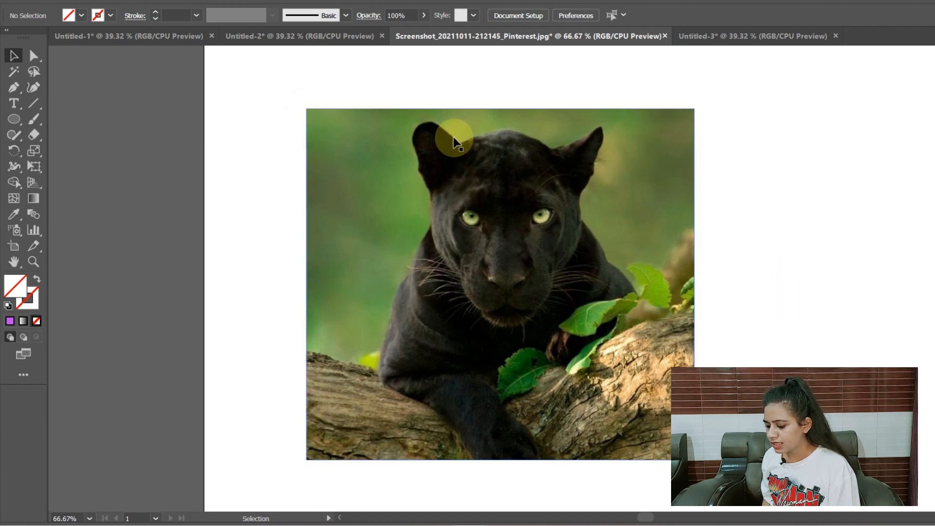
# Select the panther photo in the Pinterest screenshot document and reduce its opacity to 59%
pyautogui.click(610, 323)
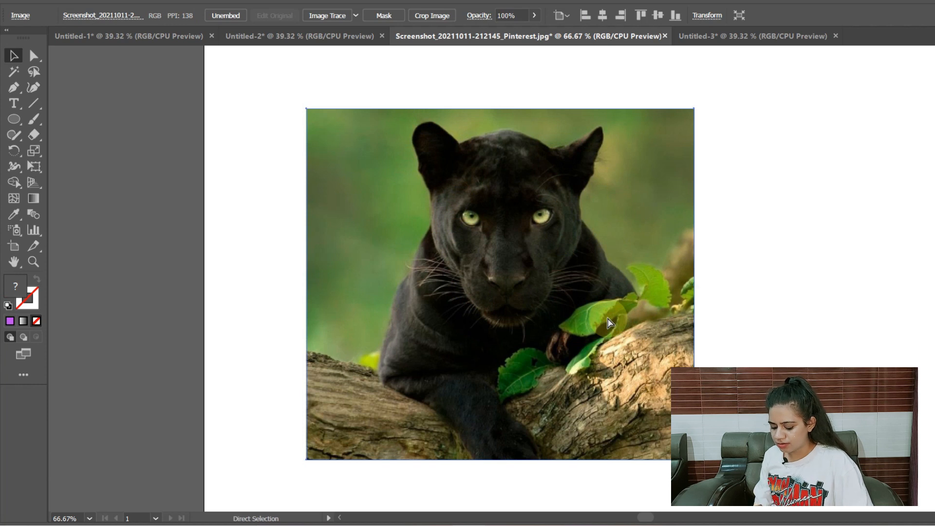
pyautogui.press('v')
pyautogui.moveTo(255, 79); pyautogui.dragTo(494, 373)
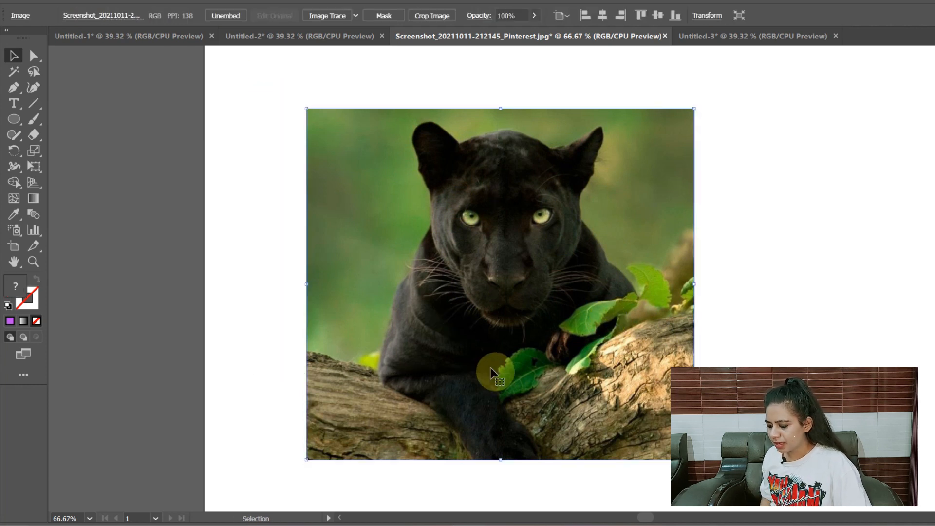
pyautogui.click(534, 16)
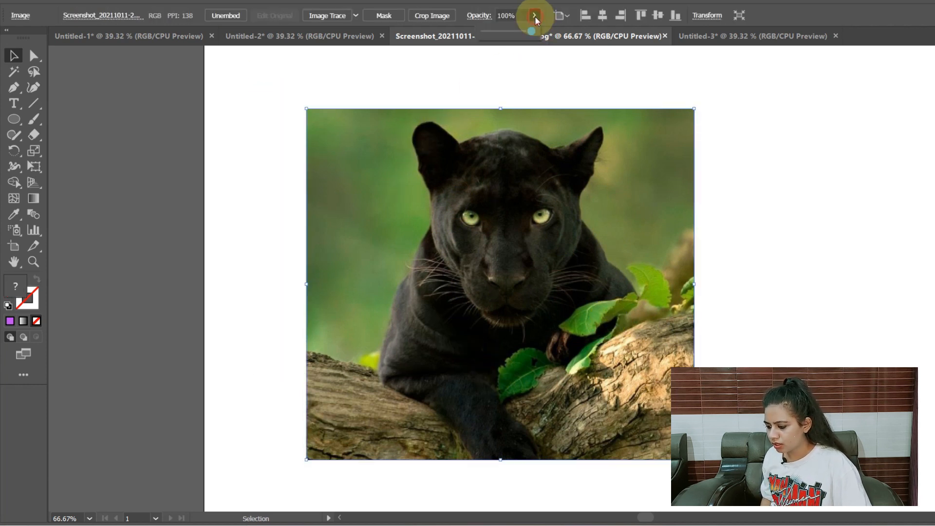
pyautogui.moveTo(532, 33); pyautogui.dragTo(511, 33)
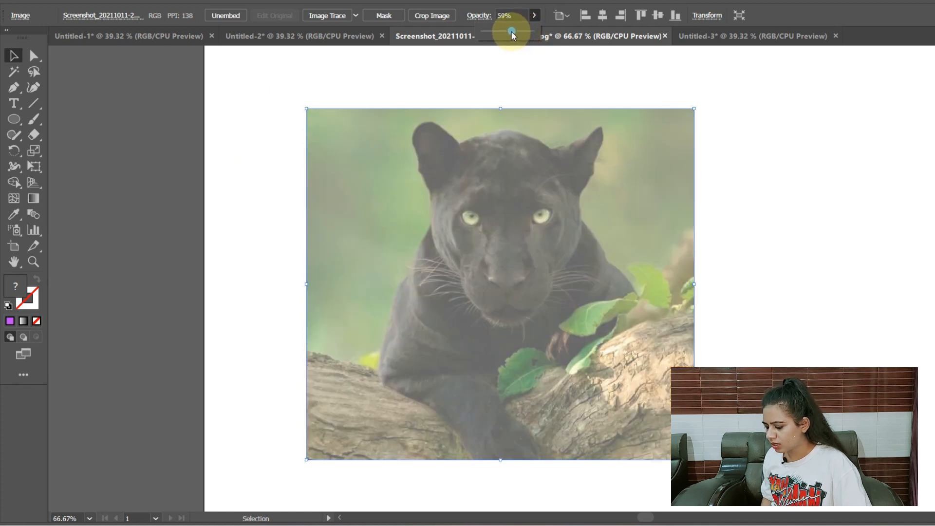
# Reselect the faded panther photo and lock it in place as a tracing reference
pyautogui.moveTo(814, 324); pyautogui.dragTo(662, 332)
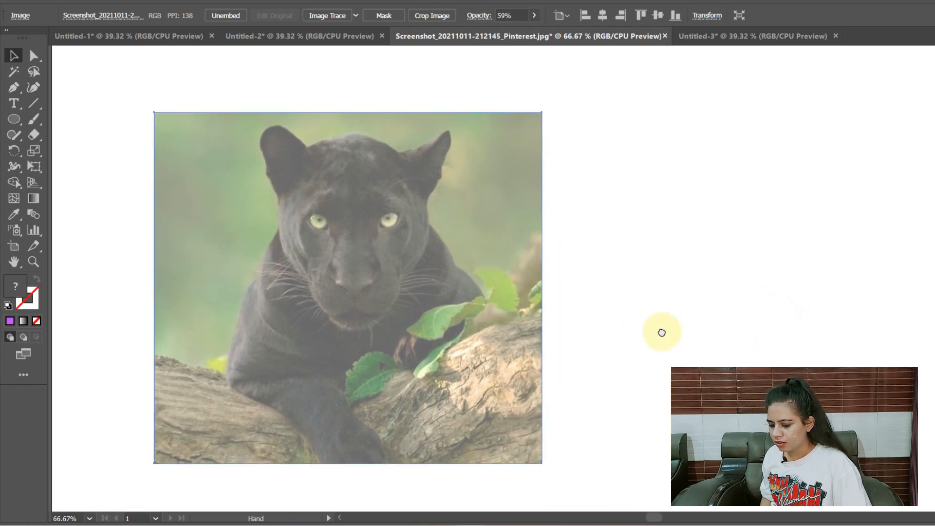
pyautogui.press('space')
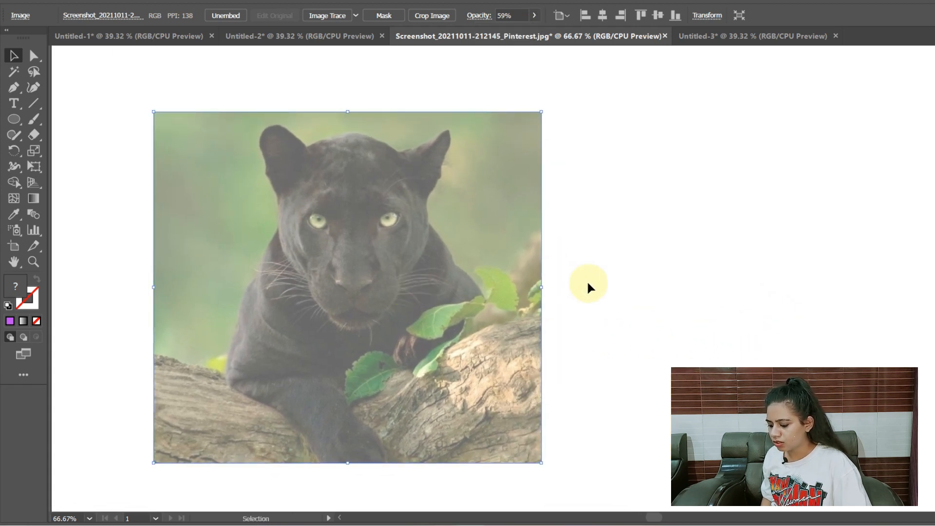
pyautogui.click(115, 139)
pyautogui.click(210, 197)
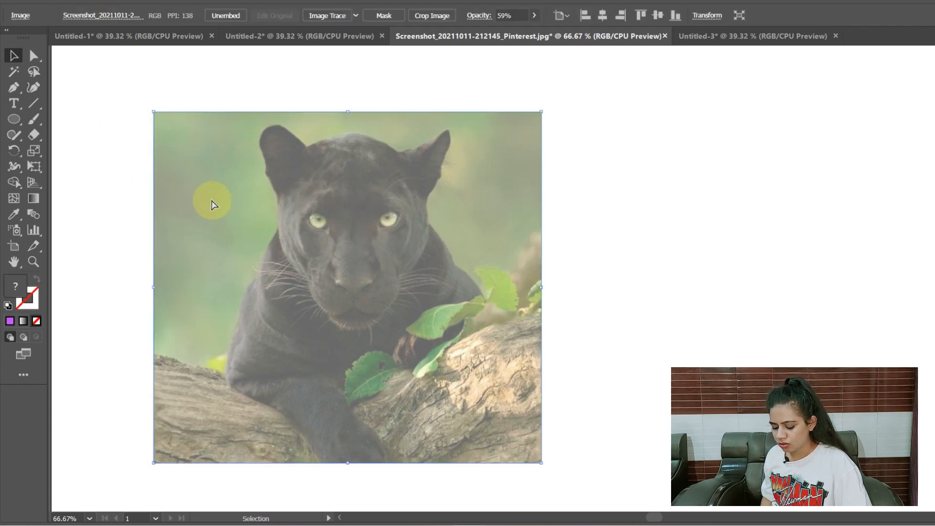
pyautogui.hotkey('ctrl', '2')
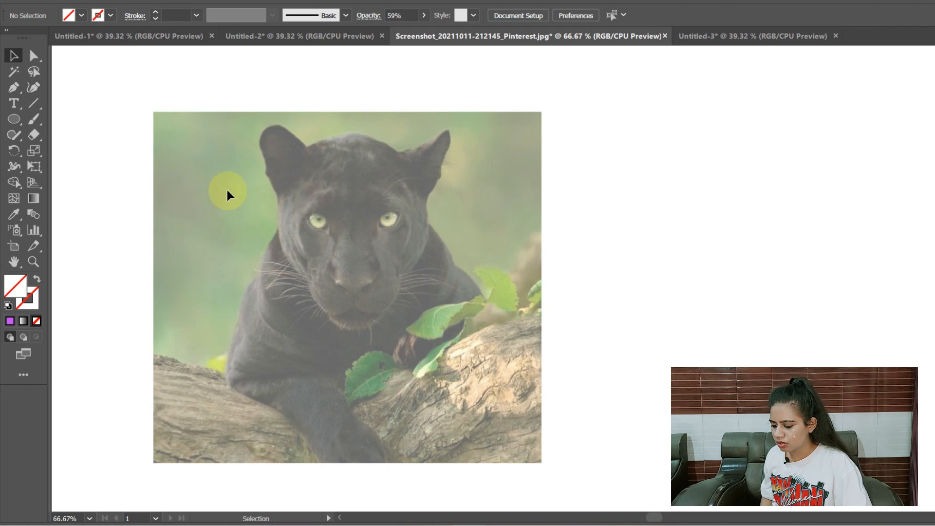
# Start the panther outline with the Pen tool by curving over the left ear from its inner base, using a black stroke and no fill
pyautogui.press('p')
pyautogui.hotkey('ctrl', '=')
pyautogui.hotkey('ctrl', '=')
pyautogui.hotkey('ctrl', '=')
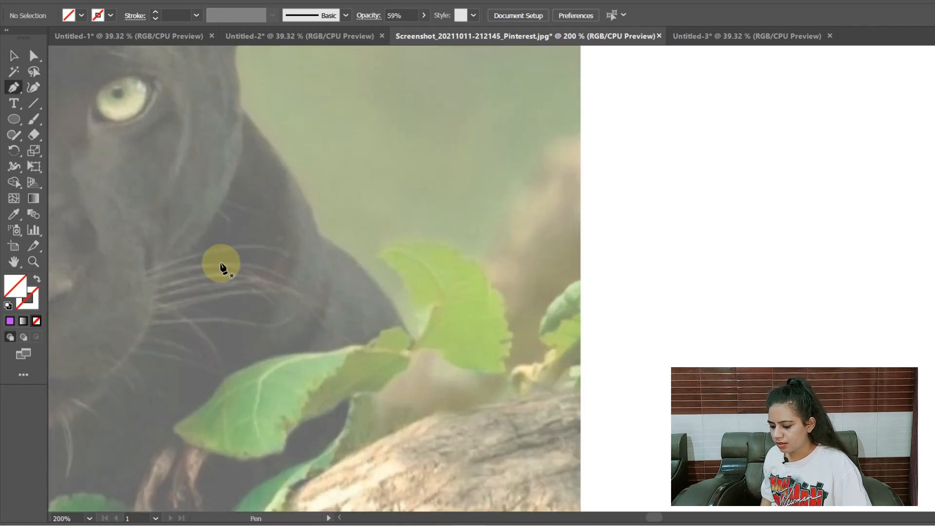
pyautogui.press('space')
pyautogui.moveTo(145, 170); pyautogui.dragTo(537, 315)
pyautogui.moveTo(334, 184); pyautogui.dragTo(407, 203)
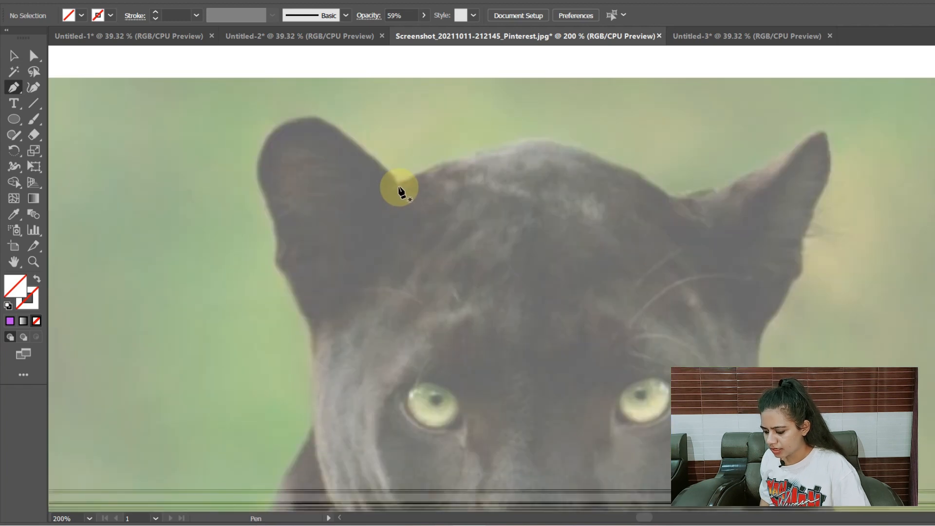
pyautogui.click(398, 185)
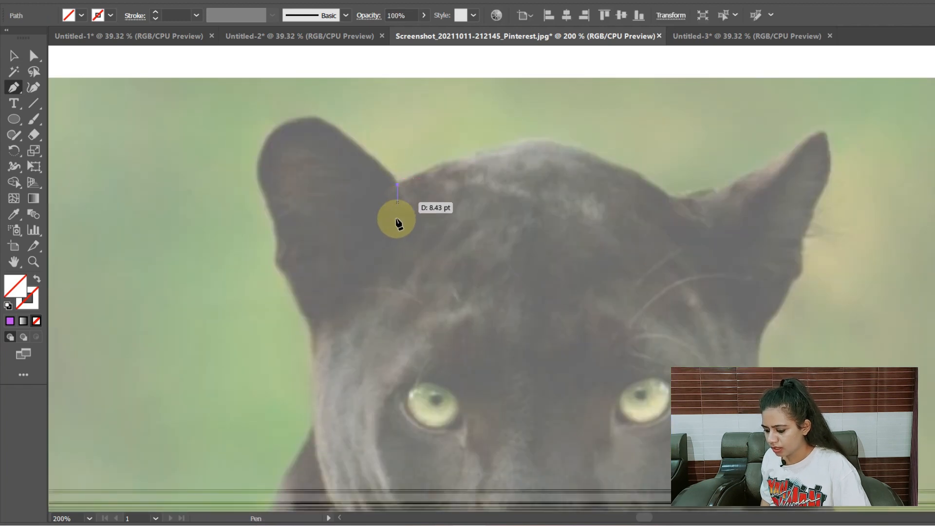
pyautogui.click(293, 122)
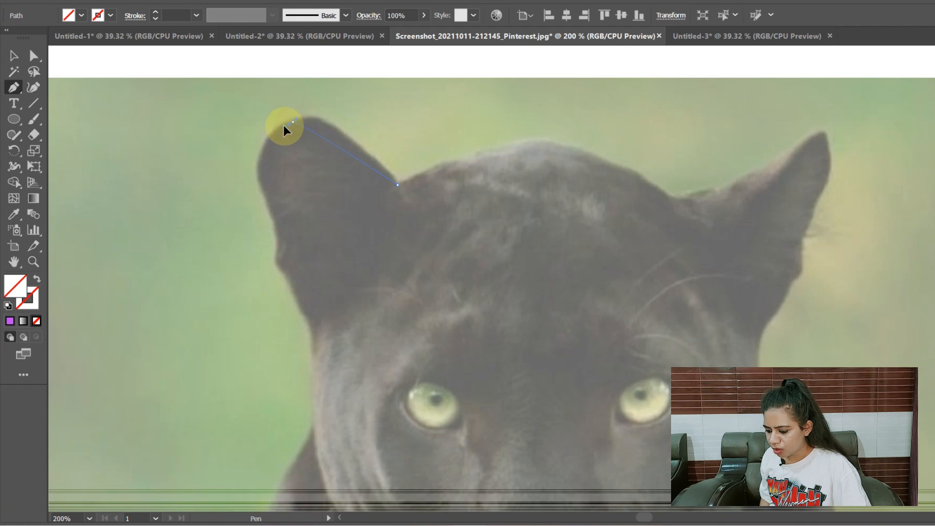
pyautogui.moveTo(266, 139); pyautogui.dragTo(2, 322)
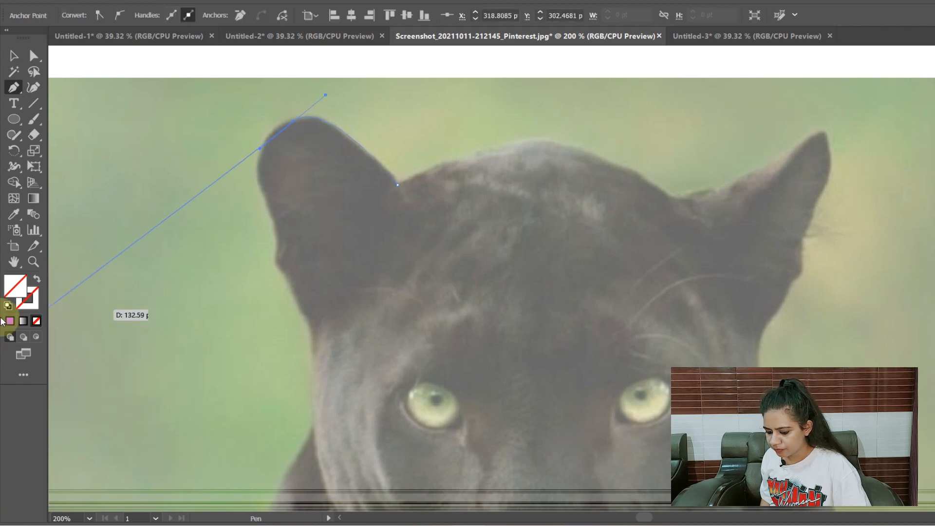
pyautogui.click(9, 306)
pyautogui.click(36, 320)
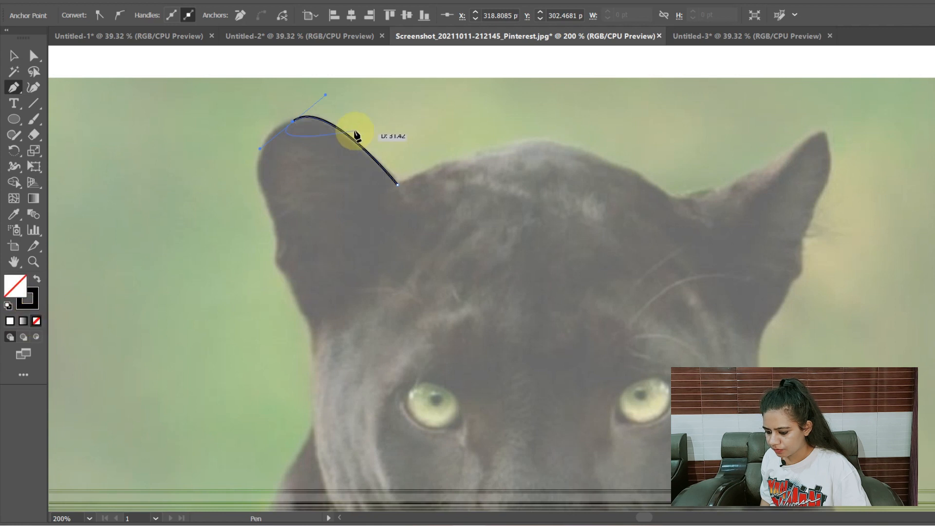
# Trace the left ear's outer edge with curved segments down to the side of the head
pyautogui.click(264, 194)
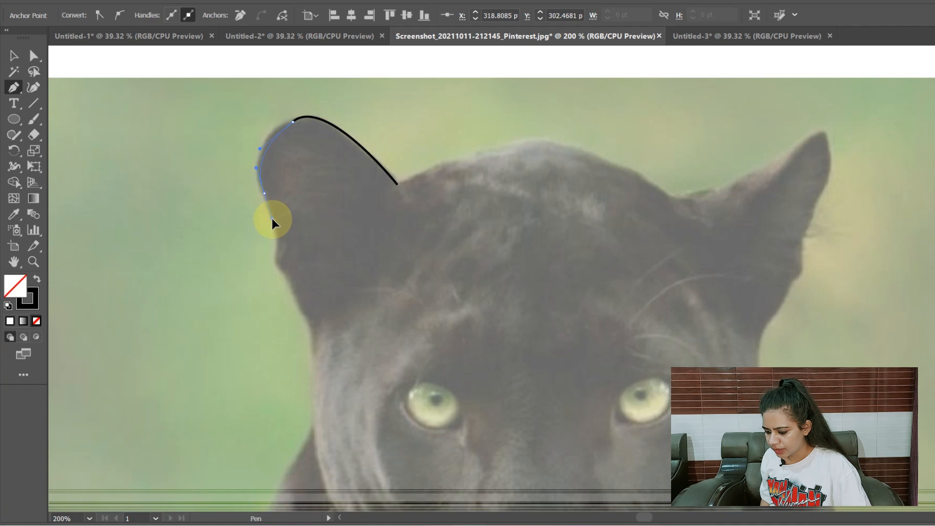
pyautogui.hotkey('ctrl', 'z')
pyautogui.click(294, 123)
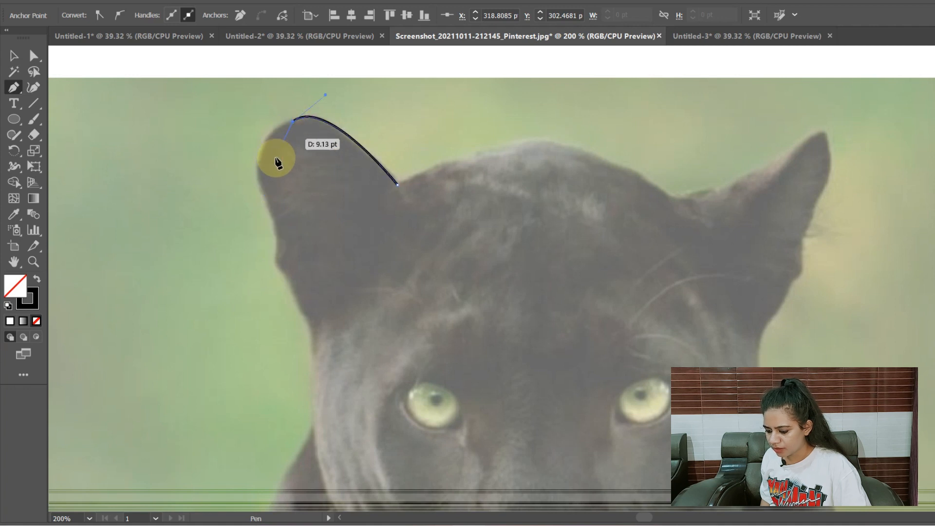
pyautogui.moveTo(263, 190); pyautogui.dragTo(275, 251)
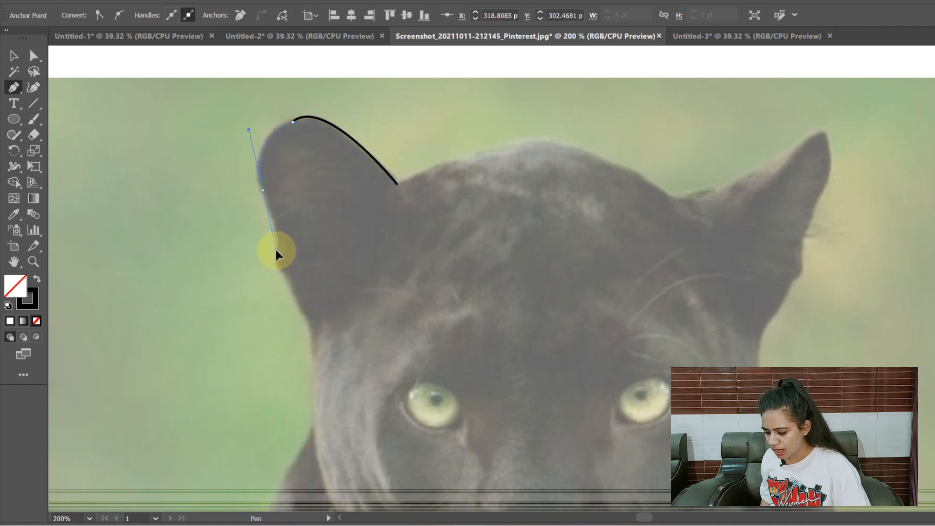
pyautogui.moveTo(262, 189); pyautogui.dragTo(276, 278)
pyautogui.click(275, 251)
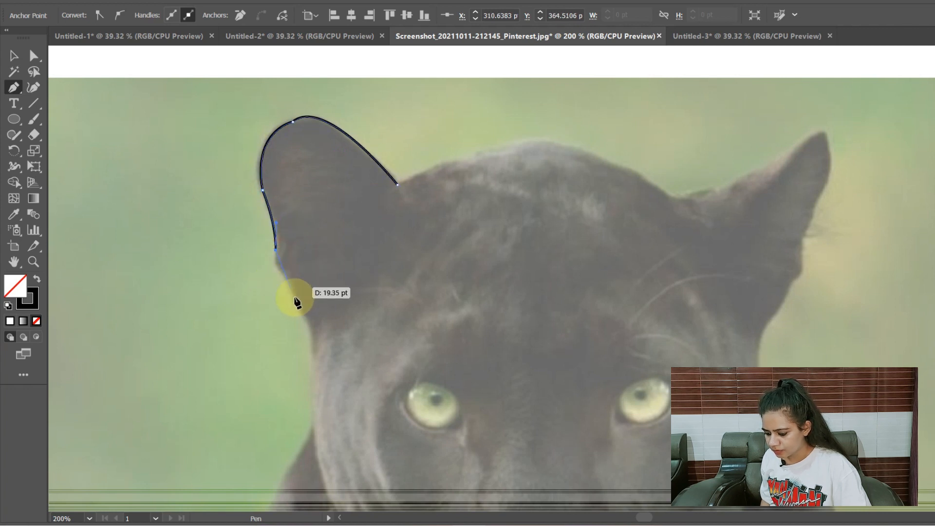
pyautogui.moveTo(312, 347)
pyautogui.mouseDown()
pyautogui.moveTo(284, 271)
pyautogui.moveTo(310, 324)
pyautogui.moveTo(314, 364)
pyautogui.mouseUp()
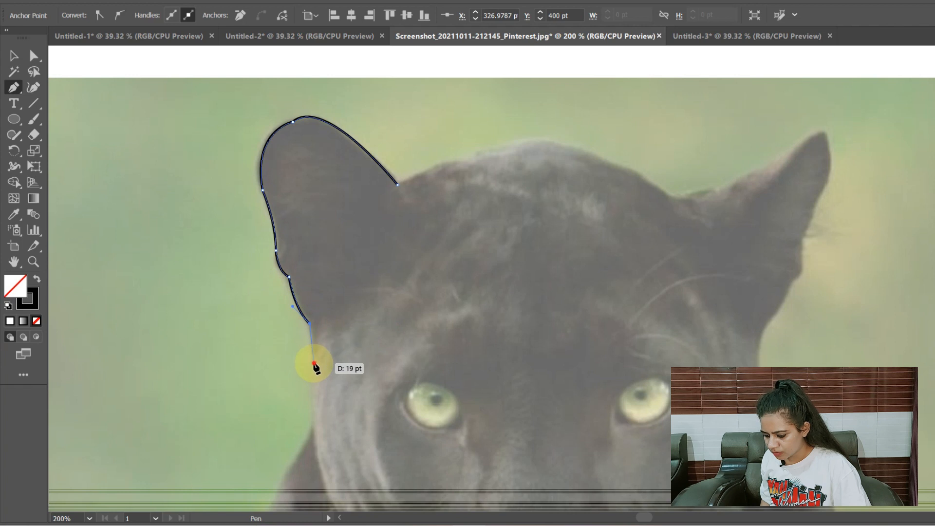
# Continue the outline down the left cheek and neck and around the left shoulder to the upper foreleg
pyautogui.moveTo(324, 436); pyautogui.dragTo(329, 235)
pyautogui.click(319, 217)
pyautogui.moveTo(293, 279); pyautogui.dragTo(382, 221)
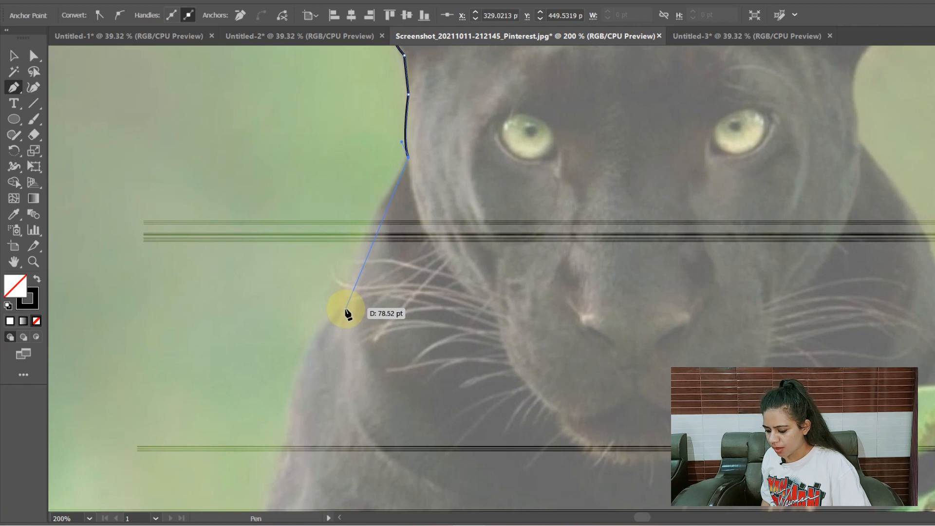
pyautogui.moveTo(346, 307); pyautogui.dragTo(346, 348)
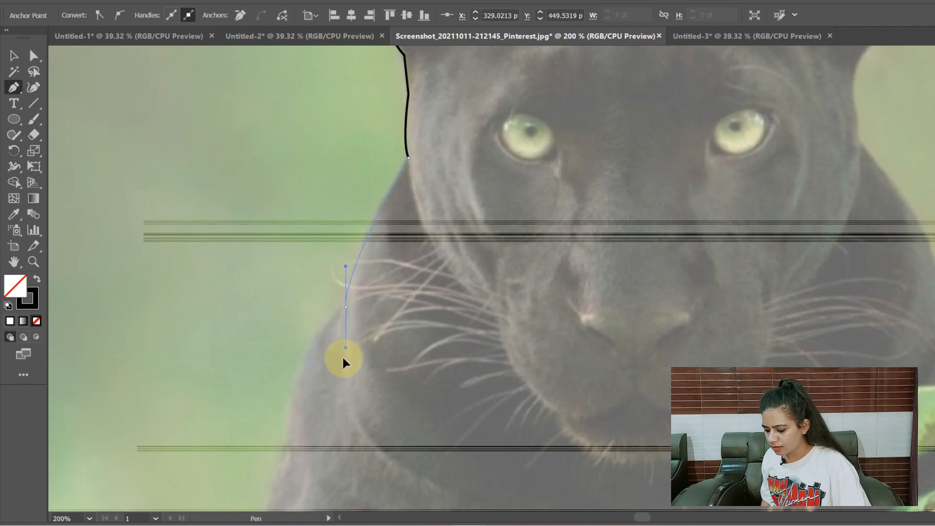
pyautogui.moveTo(334, 394); pyautogui.dragTo(329, 400)
pyautogui.moveTo(346, 308); pyautogui.dragTo(355, 284)
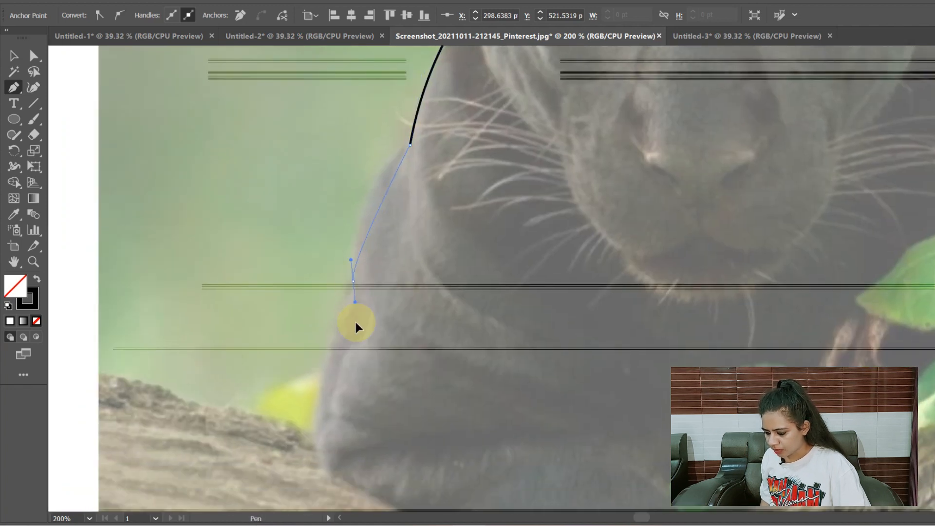
pyautogui.moveTo(358, 370); pyautogui.dragTo(358, 371)
# Curve the outline down the left foreleg, around the elbow and onto the underside resting on the log
pyautogui.moveTo(355, 281); pyautogui.dragTo(354, 378)
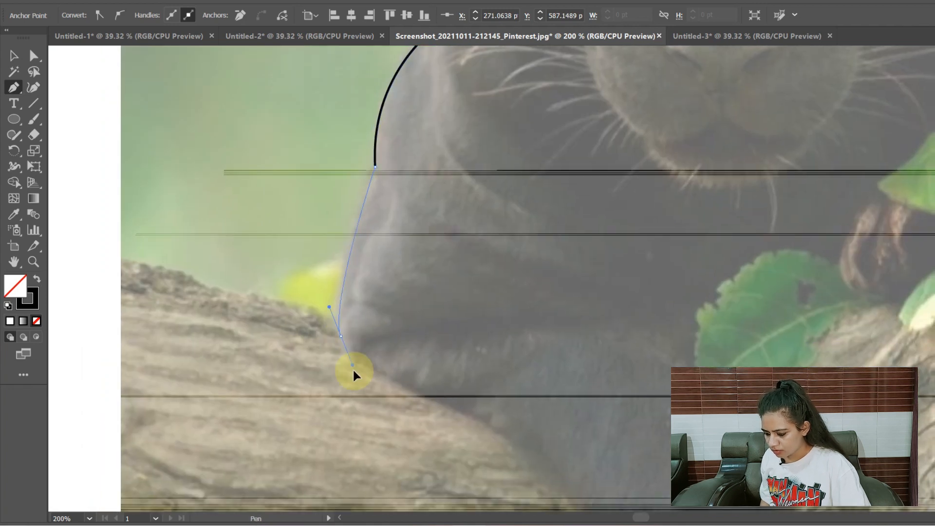
pyautogui.click(343, 337)
pyautogui.moveTo(432, 412); pyautogui.dragTo(413, 358)
pyautogui.click(323, 334)
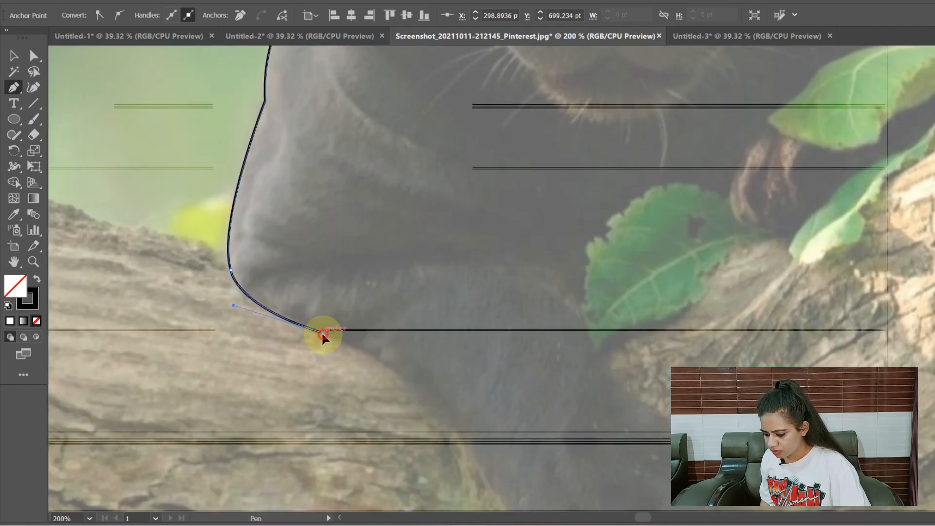
pyautogui.moveTo(443, 436); pyautogui.dragTo(331, 309)
pyautogui.moveTo(312, 276); pyautogui.dragTo(332, 311)
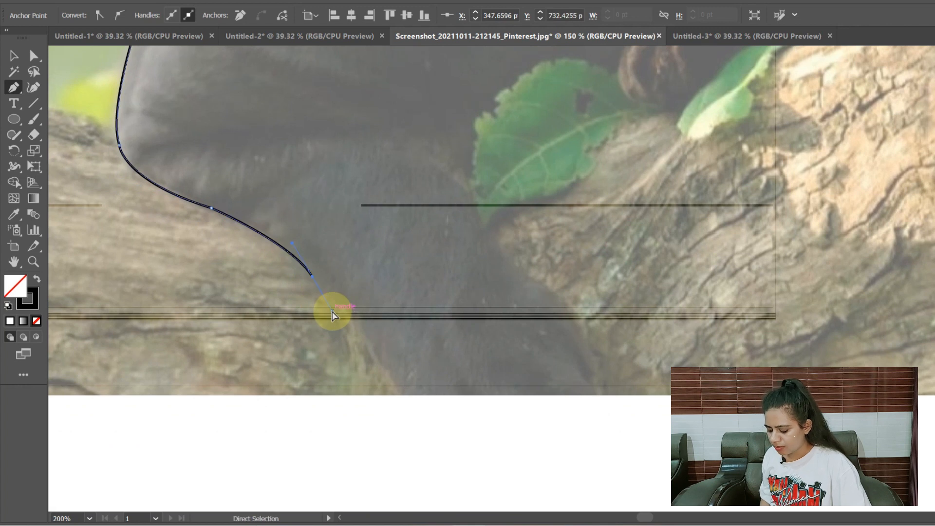
pyautogui.hotkey('ctrl', '-')
pyautogui.moveTo(398, 183); pyautogui.dragTo(339, 347)
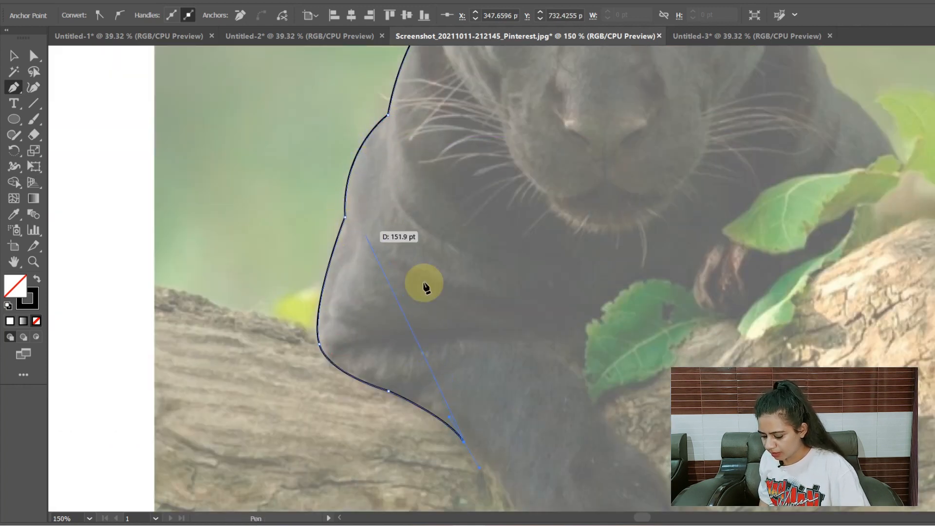
pyautogui.moveTo(470, 403); pyautogui.dragTo(402, 367)
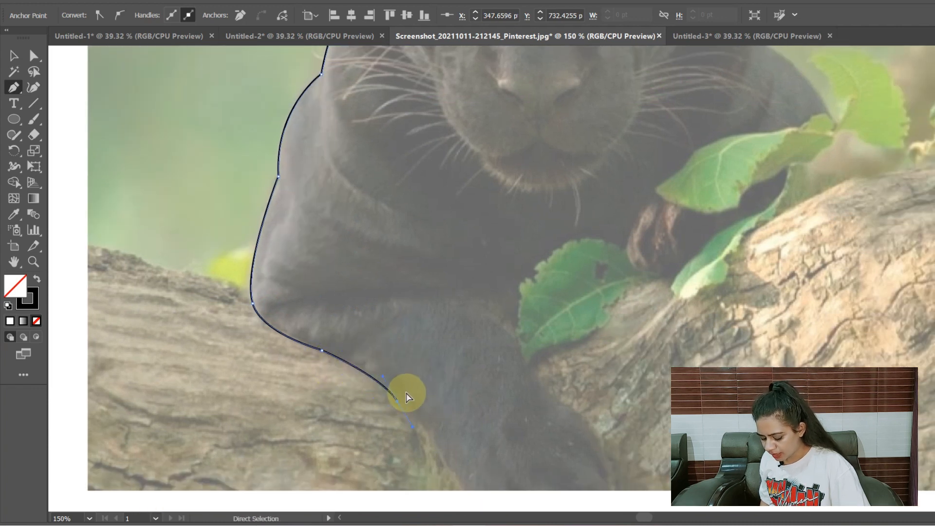
pyautogui.hotkey('ctrl', 'z')
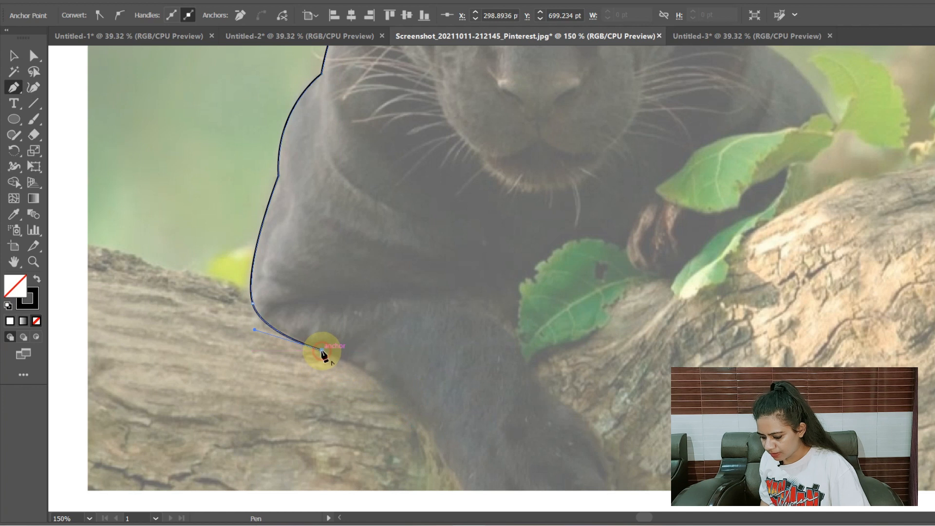
# Trace the foreleg's underside to the photo's bottom edge, run straight along that edge, and curve back up the paw's right side
pyautogui.moveTo(400, 406); pyautogui.dragTo(353, 413)
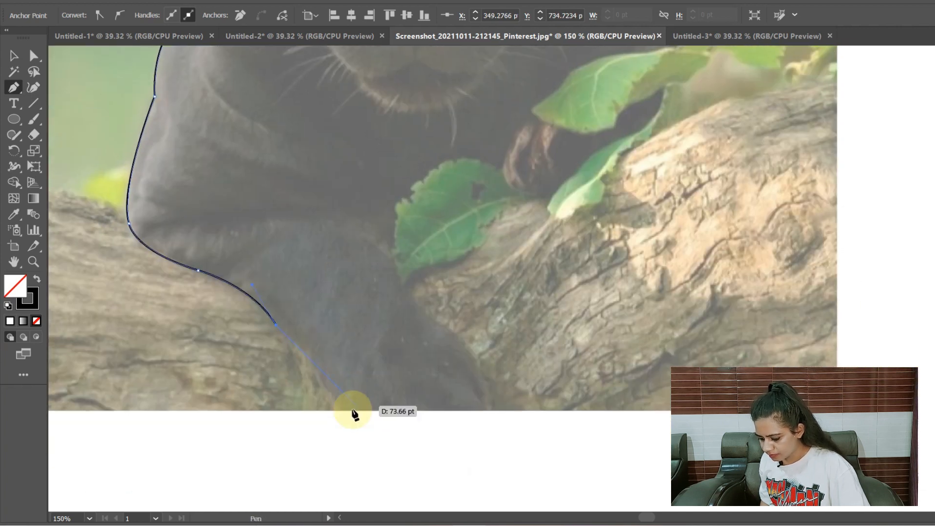
pyautogui.click(345, 411)
pyautogui.click(493, 410)
pyautogui.moveTo(434, 315); pyautogui.dragTo(419, 311)
pyautogui.moveTo(354, 283); pyautogui.dragTo(350, 280)
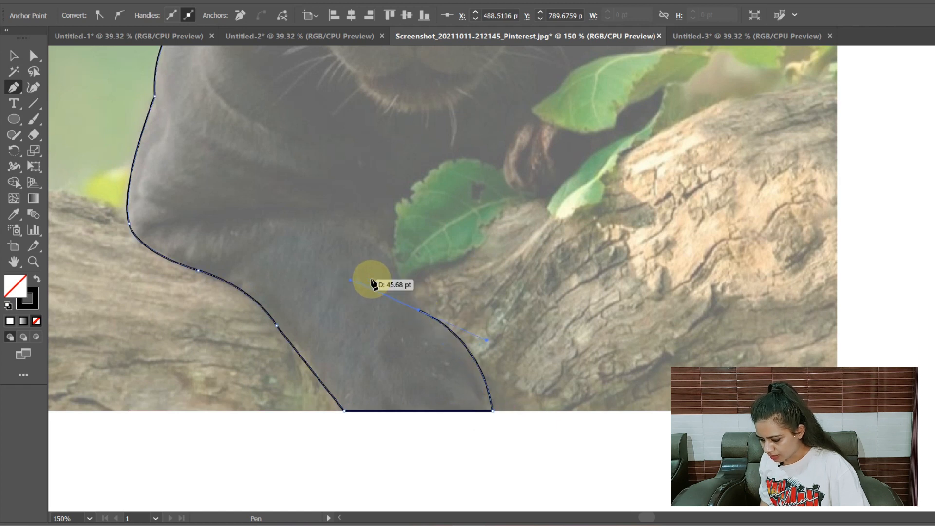
pyautogui.click(420, 311)
# Continue the outline up the foreleg's inner side and curve it over the top of the lower leaf
pyautogui.moveTo(397, 247); pyautogui.dragTo(400, 217)
pyautogui.click(396, 249)
pyautogui.scroll(3, 423, 299)
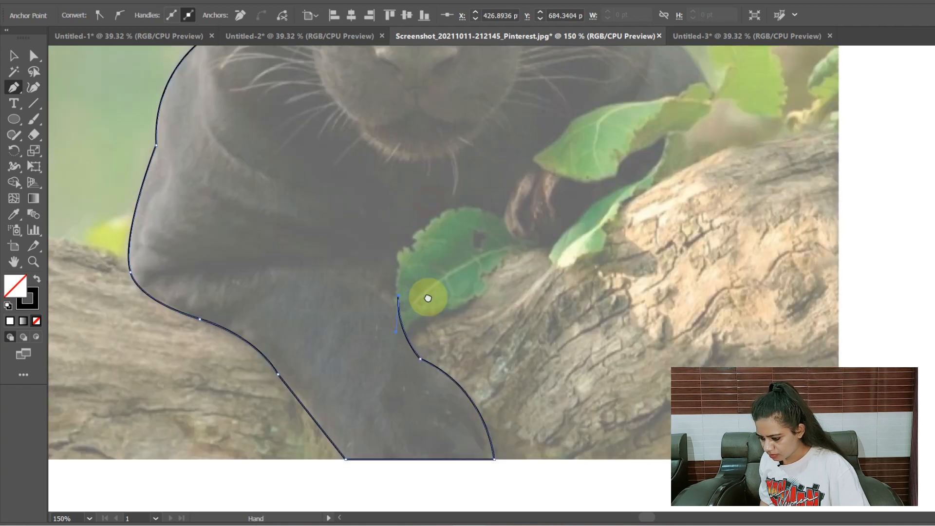
pyautogui.moveTo(502, 279); pyautogui.dragTo(607, 303)
pyautogui.click(502, 278)
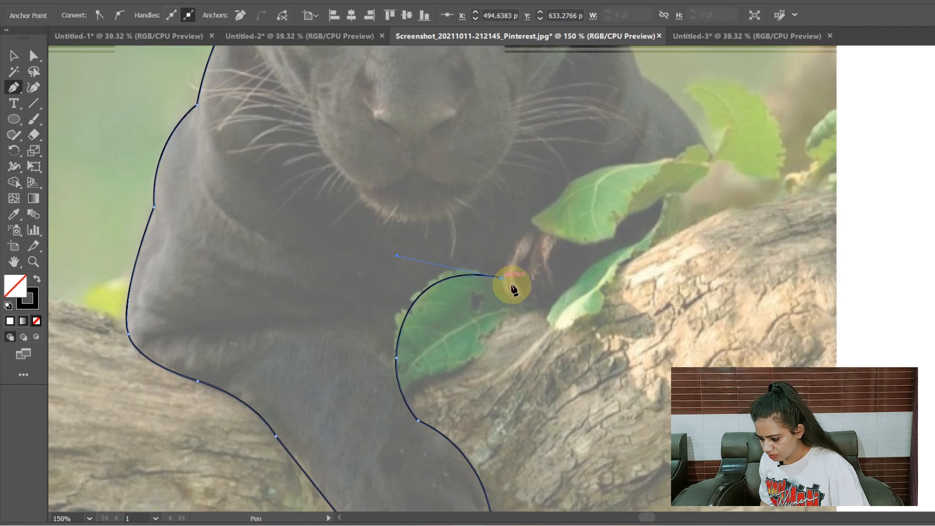
# Add straight segments from the lower leaf down to the log and up along it past the right foreleg
pyautogui.click(537, 308)
pyautogui.scroll(2, 555, 312)
pyautogui.hscroll(3, 556, 312)
pyautogui.click(630, 285)
pyautogui.scroll(3, 565, 224)
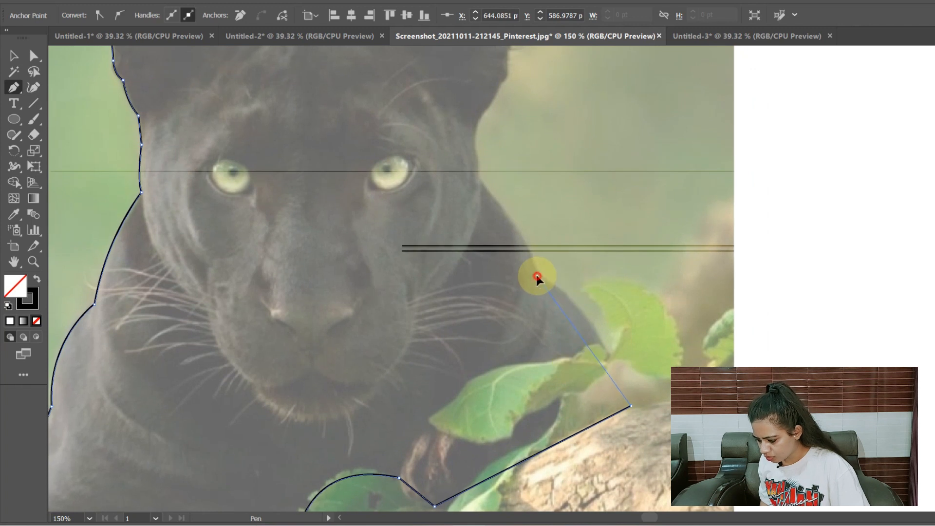
# Curve the outline up over the right shoulder and neck to the side of the head
pyautogui.moveTo(537, 276); pyautogui.dragTo(489, 256)
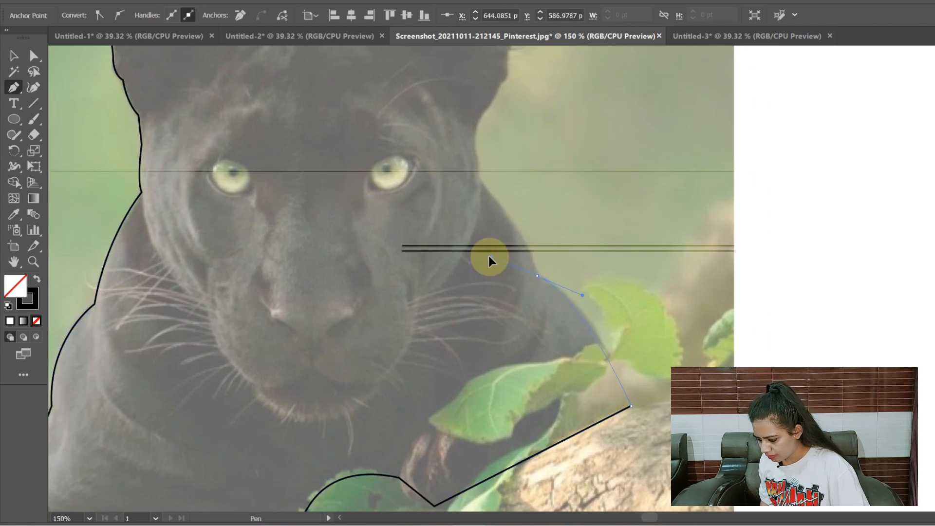
pyautogui.click(537, 277)
pyautogui.scroll(3, 492, 244)
pyautogui.hscroll(-1, 493, 244)
pyautogui.click(500, 280)
pyautogui.click(500, 280)
pyautogui.moveTo(501, 236); pyautogui.dragTo(513, 279)
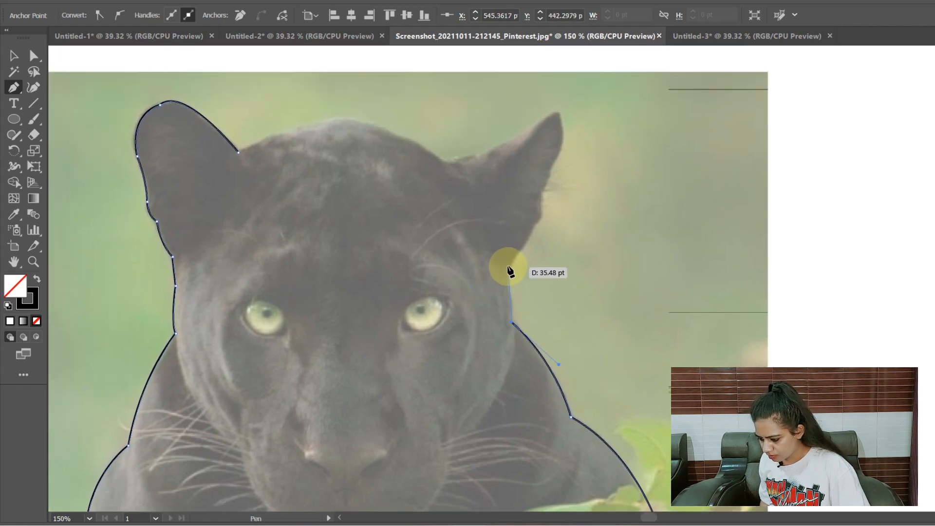
# Trace the right cheek and the lower outer edge of the right ear
pyautogui.click(510, 267)
pyautogui.click(531, 234)
pyautogui.click(534, 225)
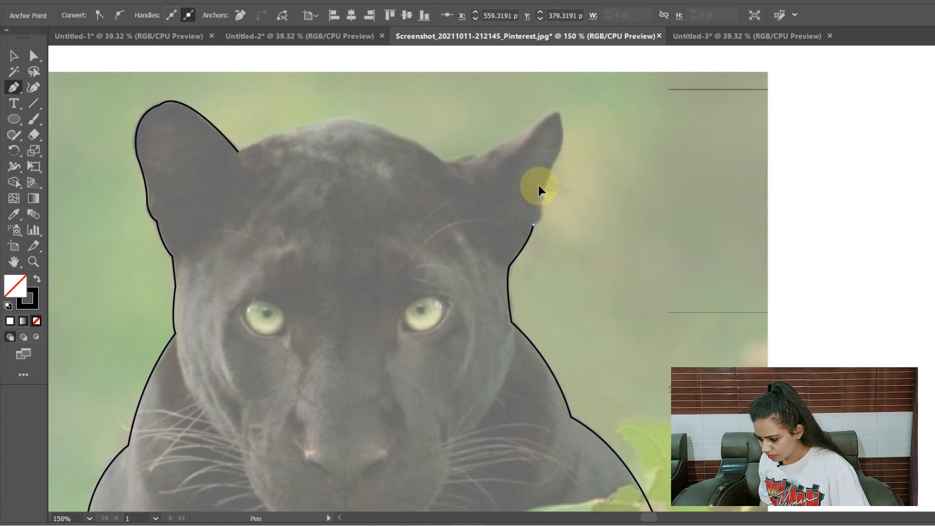
pyautogui.click(541, 194)
# Carry the outline around the right ear's tip and down its inner edge to the head
pyautogui.moveTo(541, 170); pyautogui.dragTo(475, 252)
pyautogui.press('space')
pyautogui.click(488, 237)
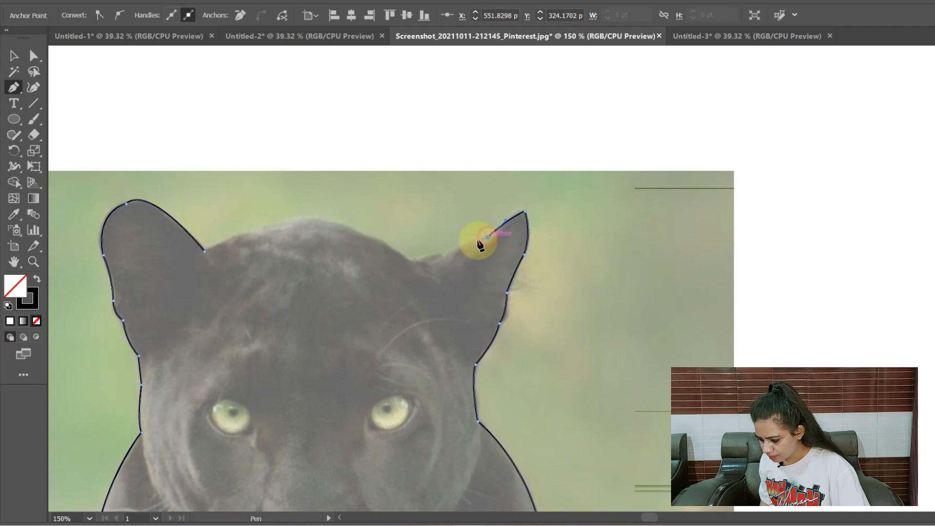
pyautogui.moveTo(411, 262); pyautogui.dragTo(392, 262)
pyautogui.click(410, 261)
# Curve over the top of the head through a middle anchor, close the outline at its starting anchor, and deselect it
pyautogui.press('space')
pyautogui.moveTo(317, 283); pyautogui.dragTo(459, 286)
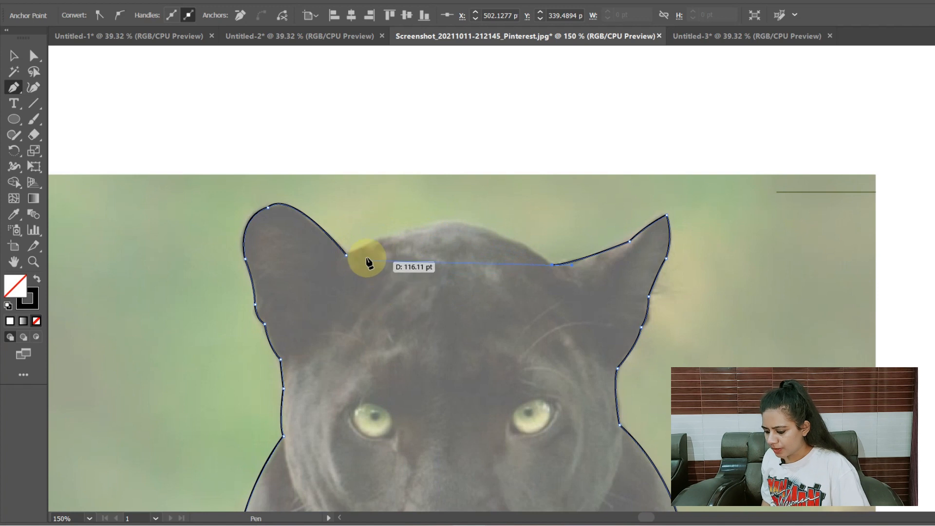
pyautogui.moveTo(346, 256); pyautogui.dragTo(230, 336)
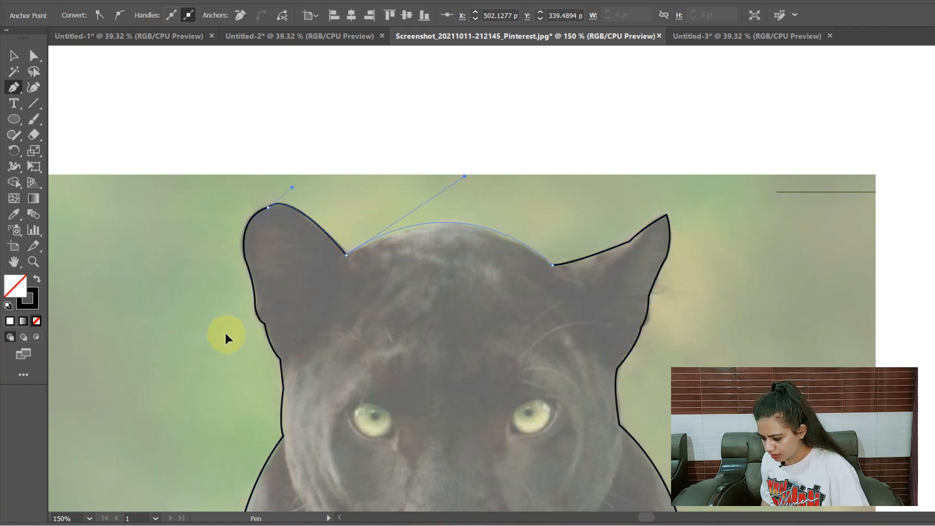
pyautogui.hotkey('ctrl', 'z')
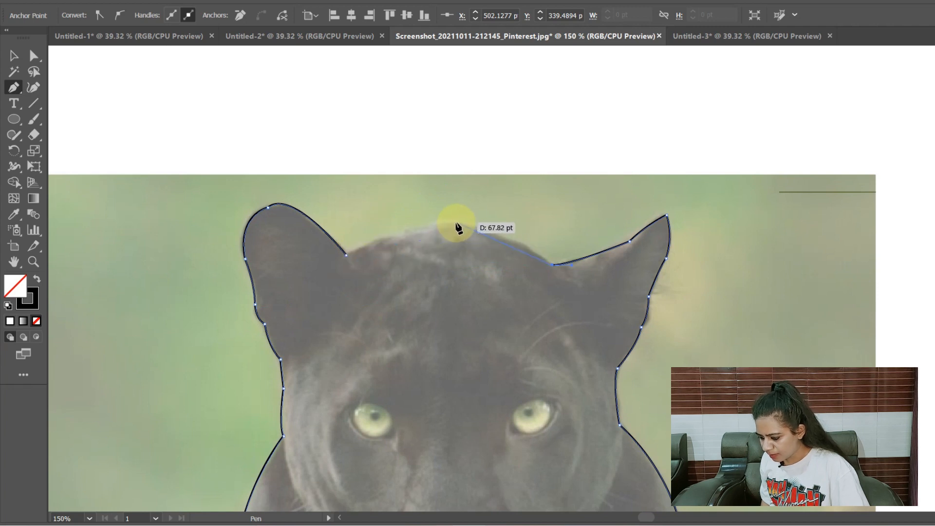
pyautogui.moveTo(457, 223); pyautogui.dragTo(391, 215)
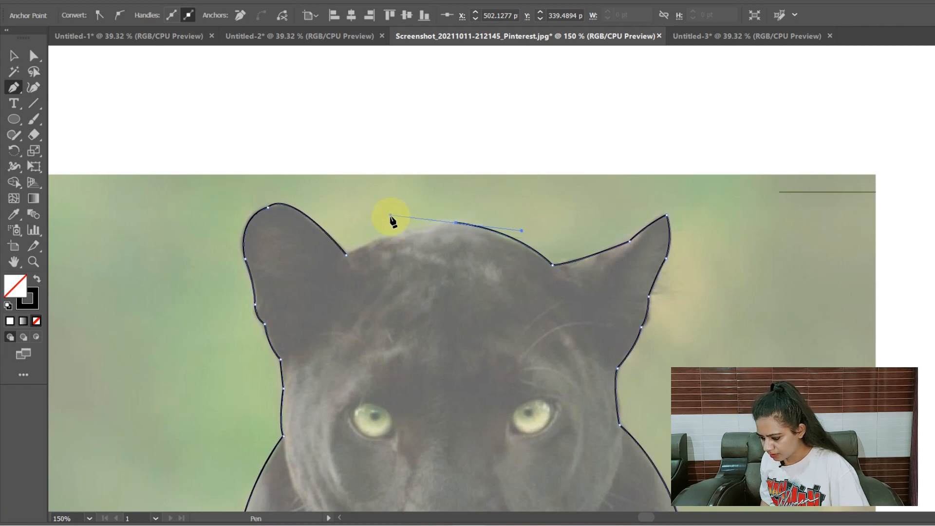
pyautogui.click(346, 255)
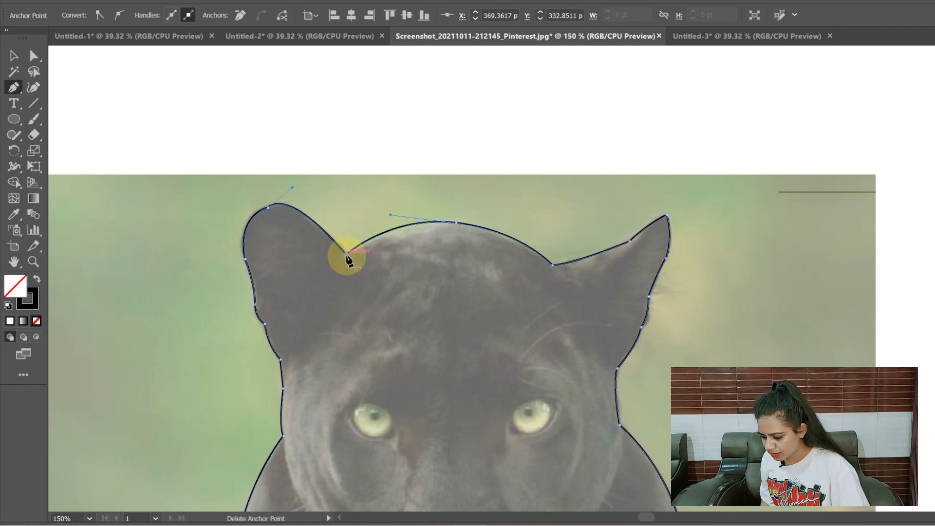
pyautogui.press('a')
pyautogui.click(524, 222)
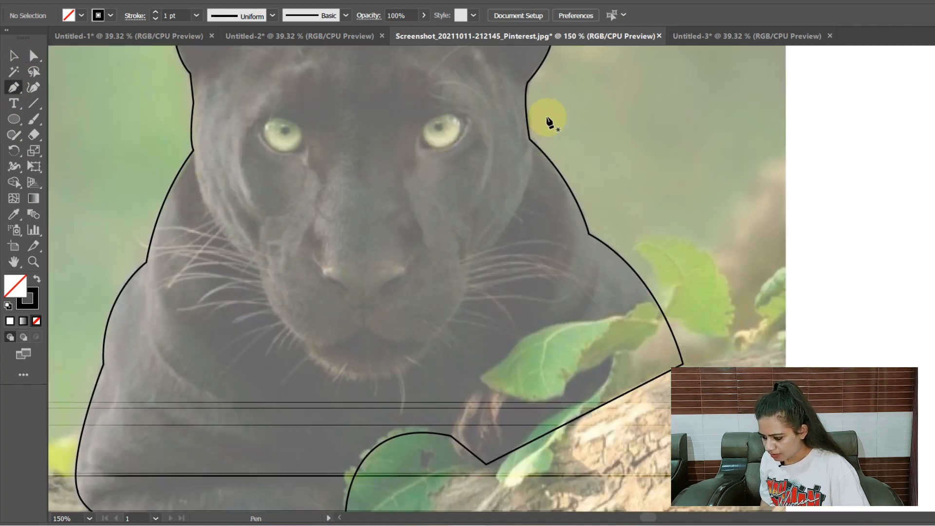
# Trace the panther's face with a new open path from the left neck junction down the left cheek and jaw to the chin
pyautogui.click(193, 151)
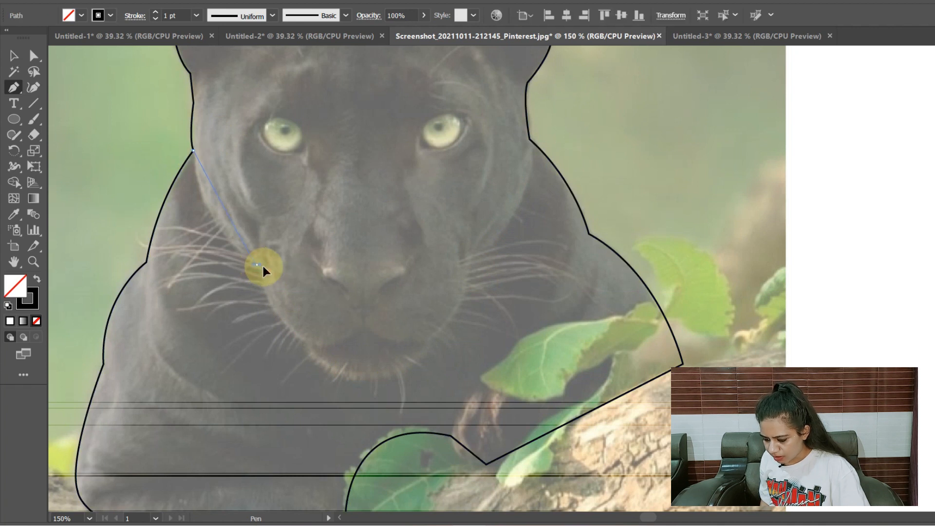
pyautogui.moveTo(293, 275); pyautogui.dragTo(318, 295)
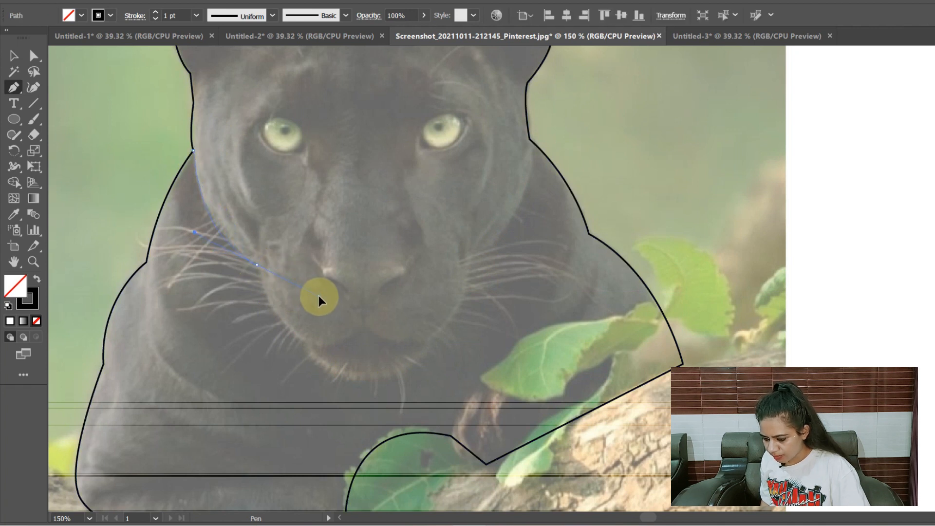
pyautogui.moveTo(319, 291); pyautogui.dragTo(319, 295)
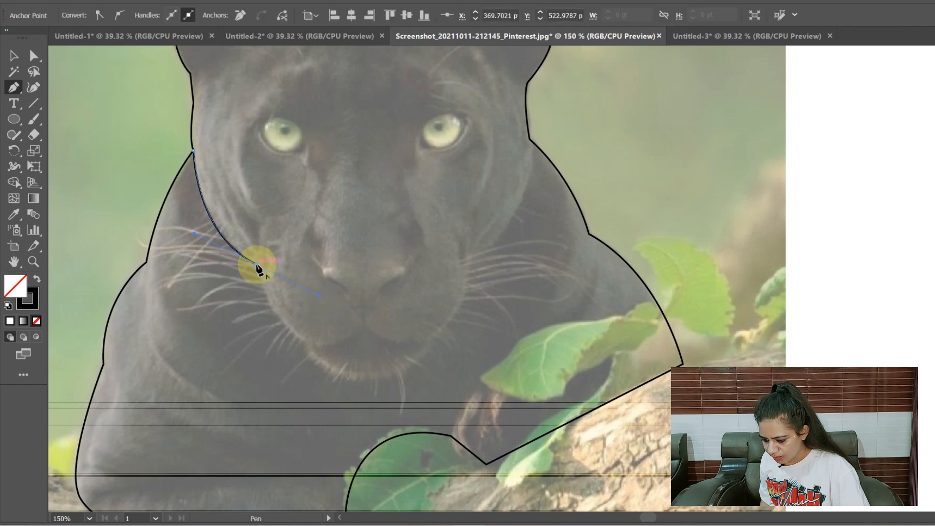
pyautogui.hotkey('ctrl', '+')
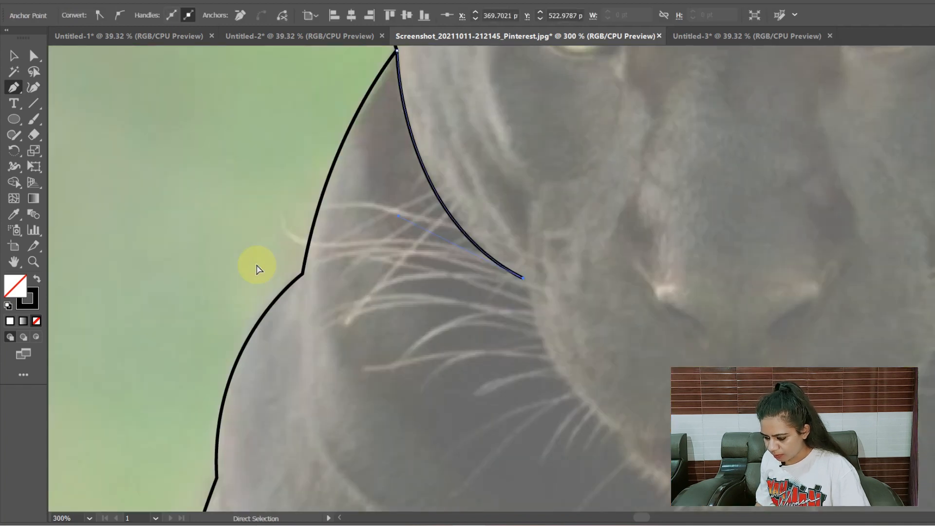
pyautogui.hscroll(5, 250, 292)
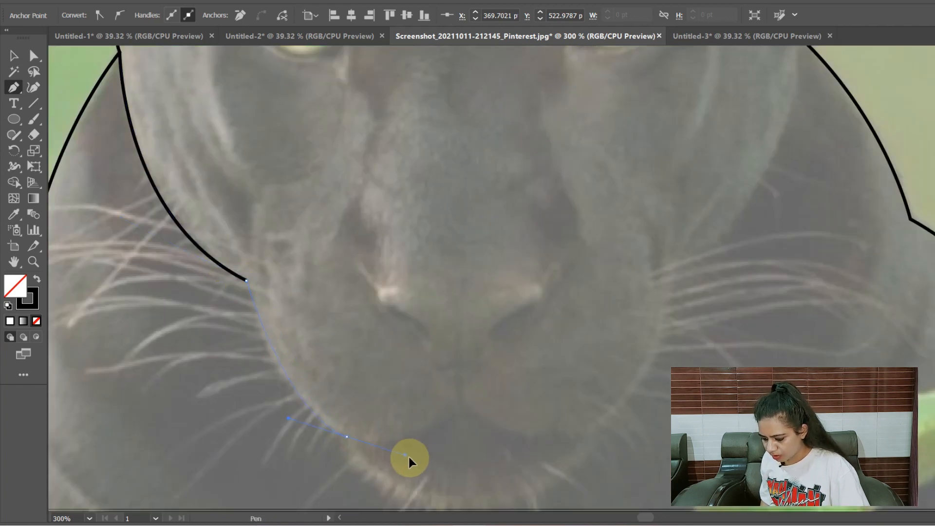
pyautogui.moveTo(408, 457); pyautogui.dragTo(430, 474)
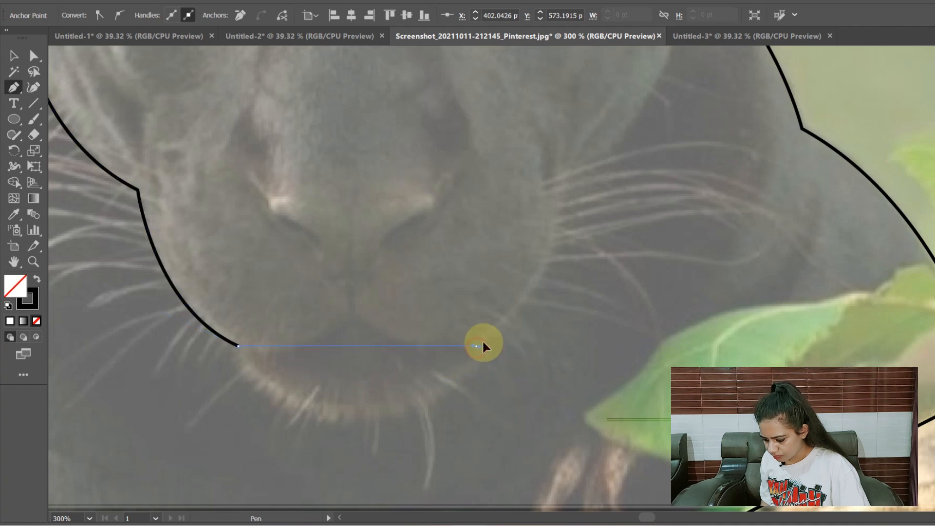
# Curve the face path under the chin and up the right side of the muzzle
pyautogui.moveTo(606, 200); pyautogui.dragTo(606, 198)
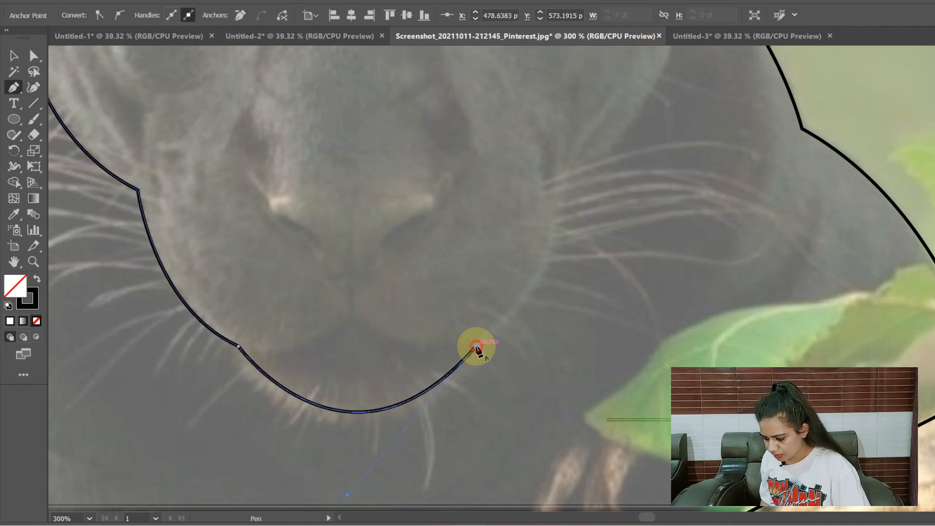
pyautogui.moveTo(548, 278); pyautogui.dragTo(452, 423)
pyautogui.moveTo(470, 323); pyautogui.dragTo(469, 282)
pyautogui.moveTo(483, 220); pyautogui.dragTo(490, 212)
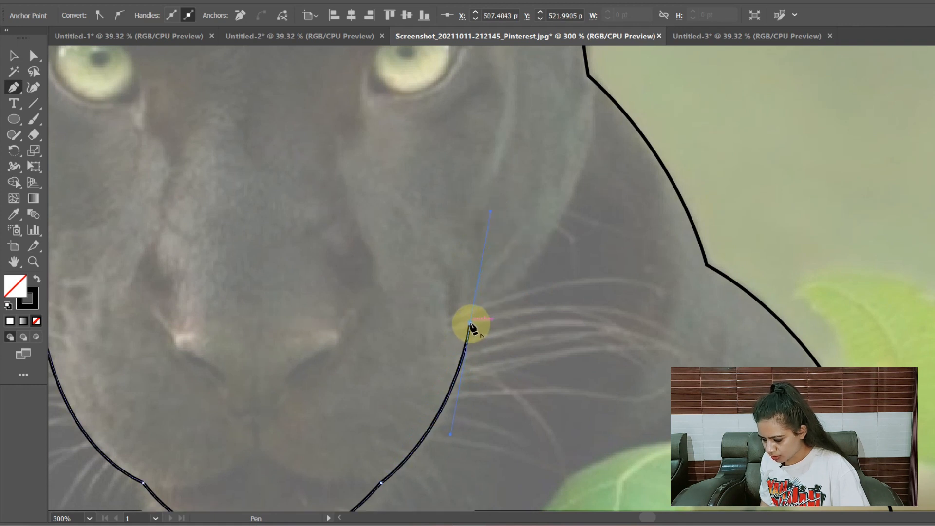
# Continue the face path up the right cheek and end it on the body outline at the right neck junction
pyautogui.moveTo(518, 271); pyautogui.dragTo(467, 354)
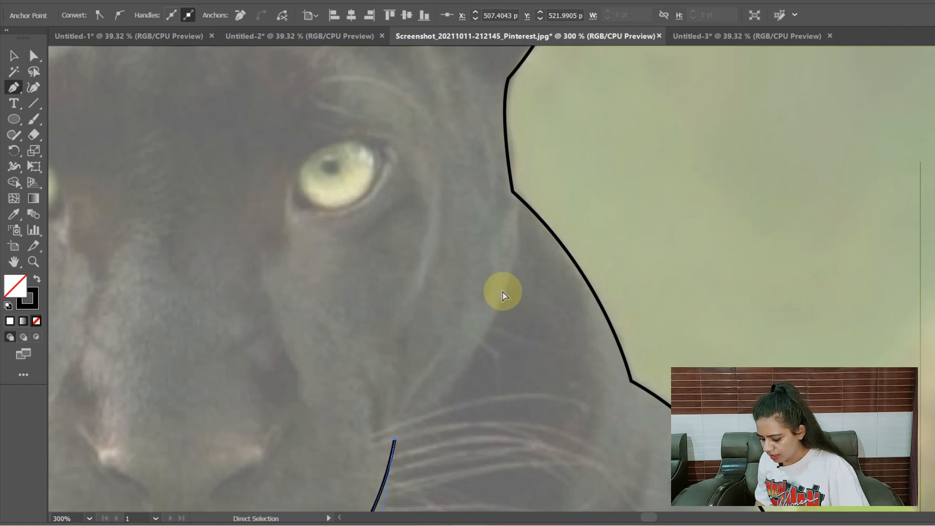
pyautogui.hotkey('ctrl', '-')
pyautogui.moveTo(550, 267); pyautogui.dragTo(466, 359)
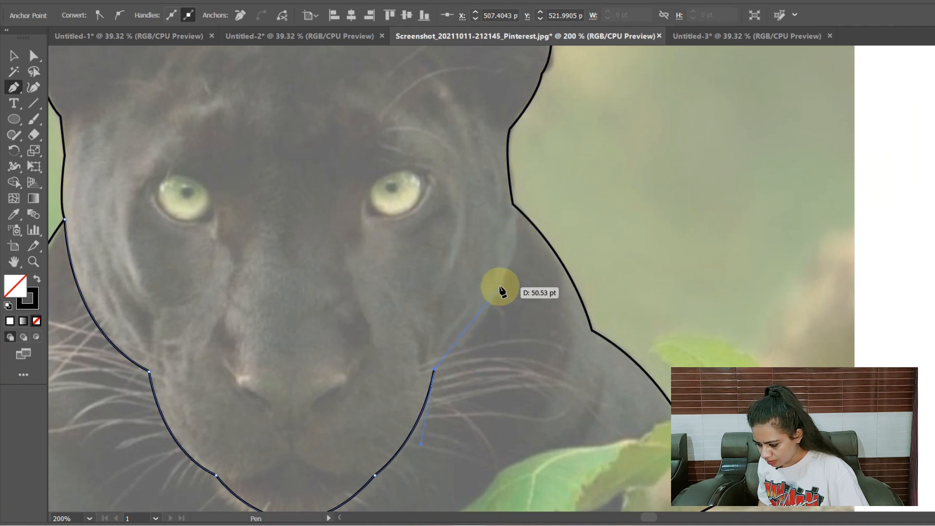
pyautogui.moveTo(502, 281); pyautogui.dragTo(520, 234)
pyautogui.click(502, 282)
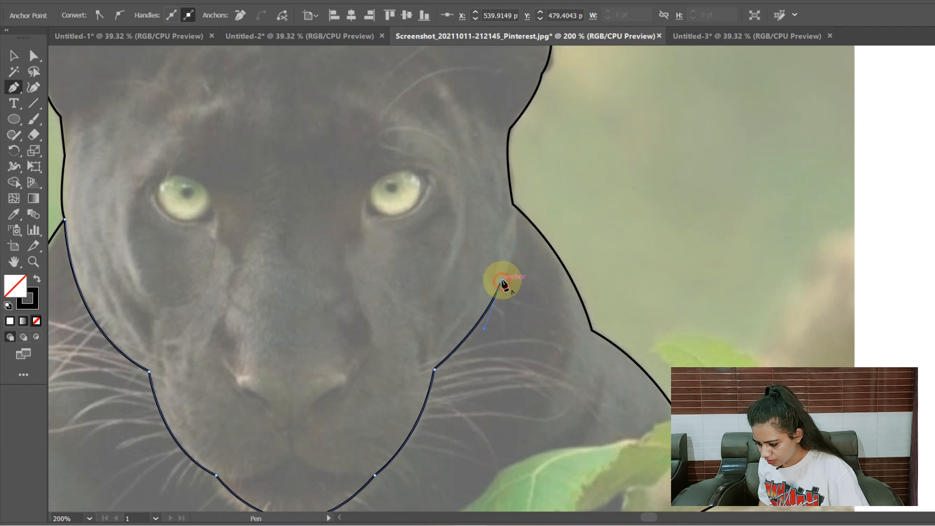
pyautogui.click(514, 205)
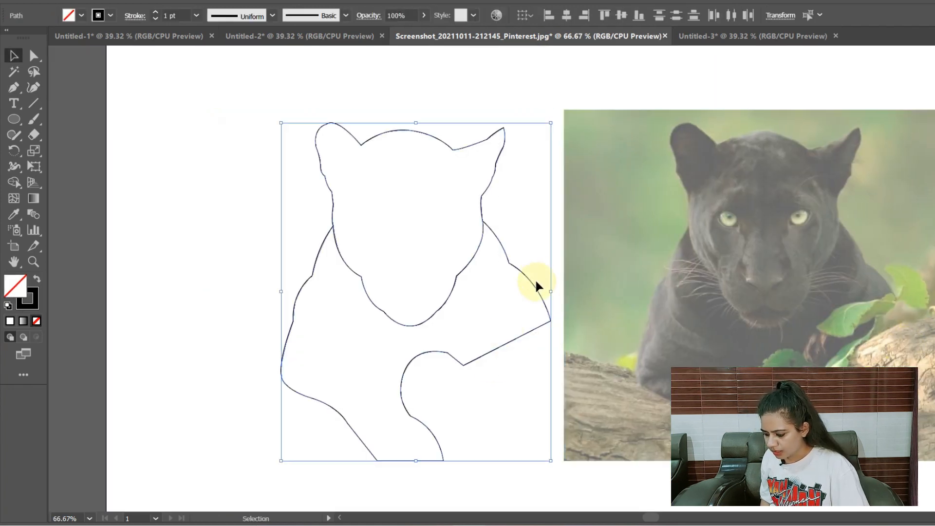
# Move the body outline and face path together farther into the blank area beside the photo, and deselect them
pyautogui.moveTo(509, 266); pyautogui.dragTo(483, 265)
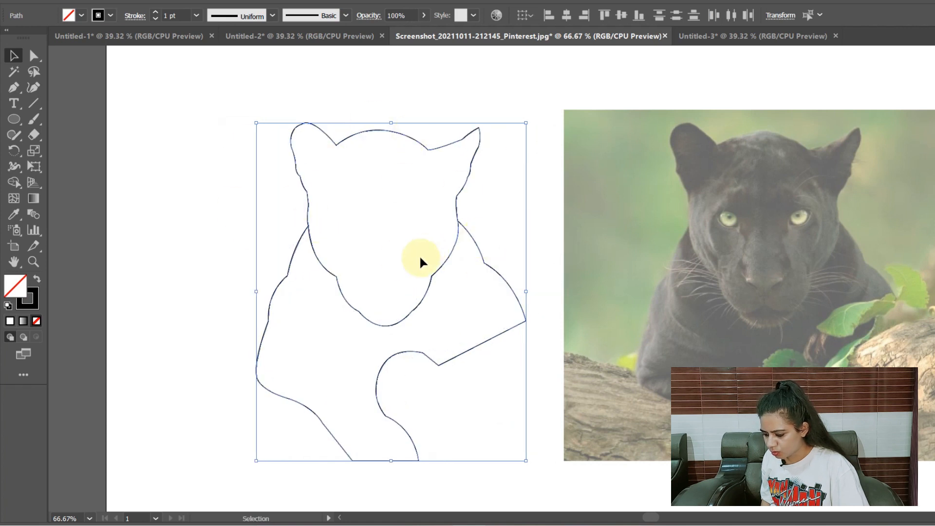
pyautogui.click(224, 256)
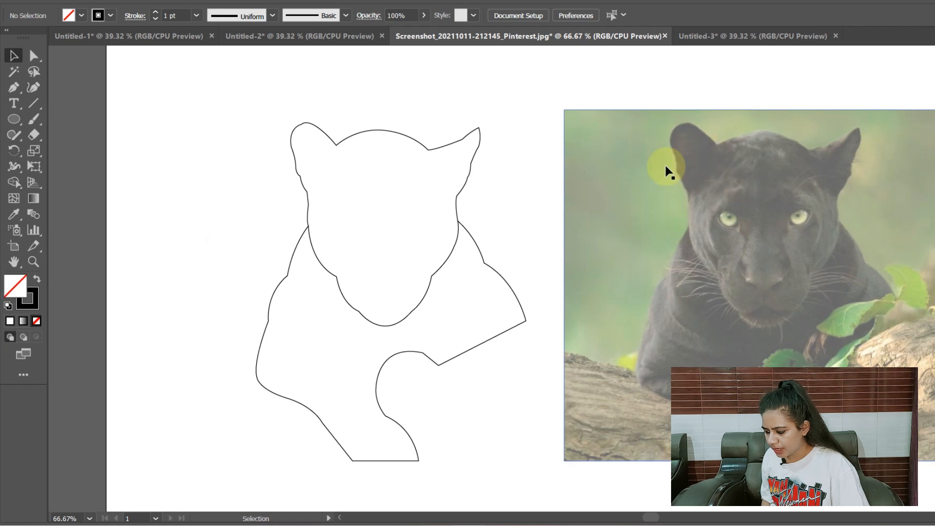
# Fill the panther's body outline with a near-black colour and deselect it
pyautogui.hotkey('ctrl', '1')
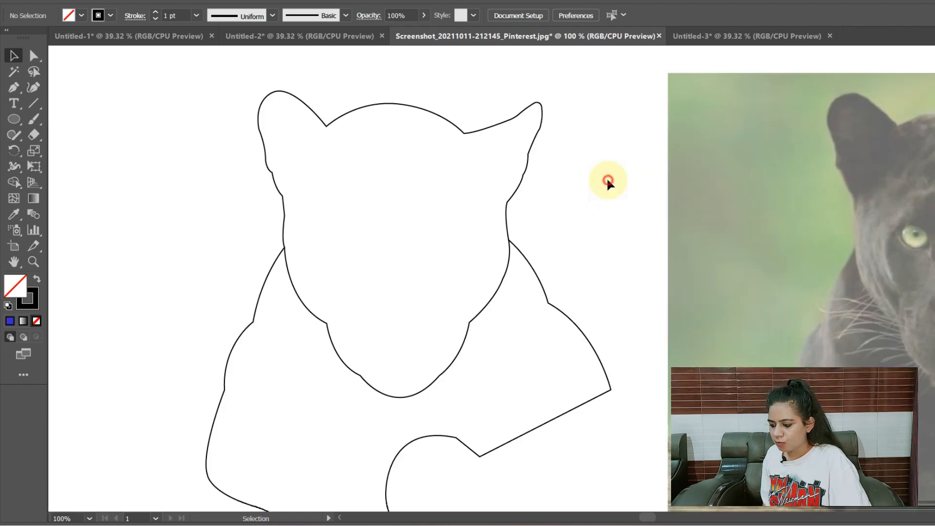
pyautogui.click(542, 121)
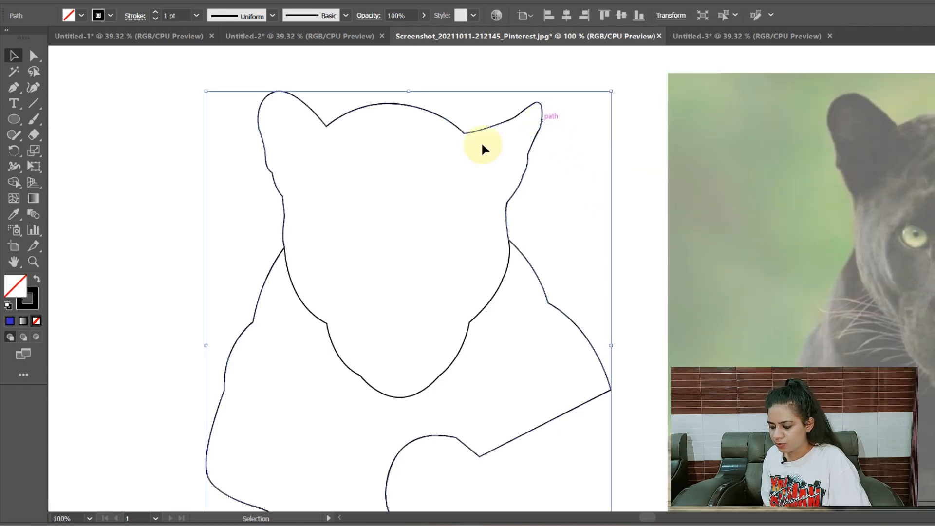
pyautogui.doubleClick(15, 289)
pyautogui.click(101, 209)
pyautogui.press('Return')
pyautogui.click(167, 251)
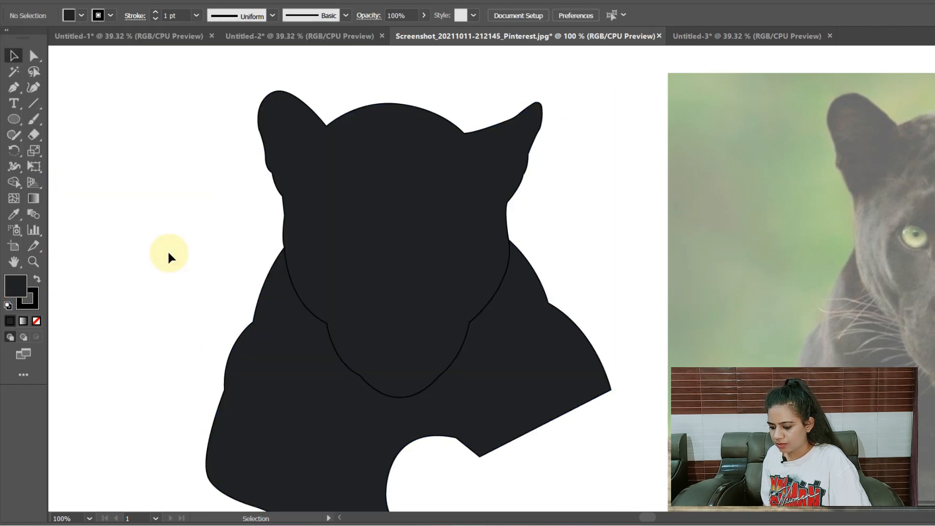
pyautogui.hotkey('ctrl', '-')
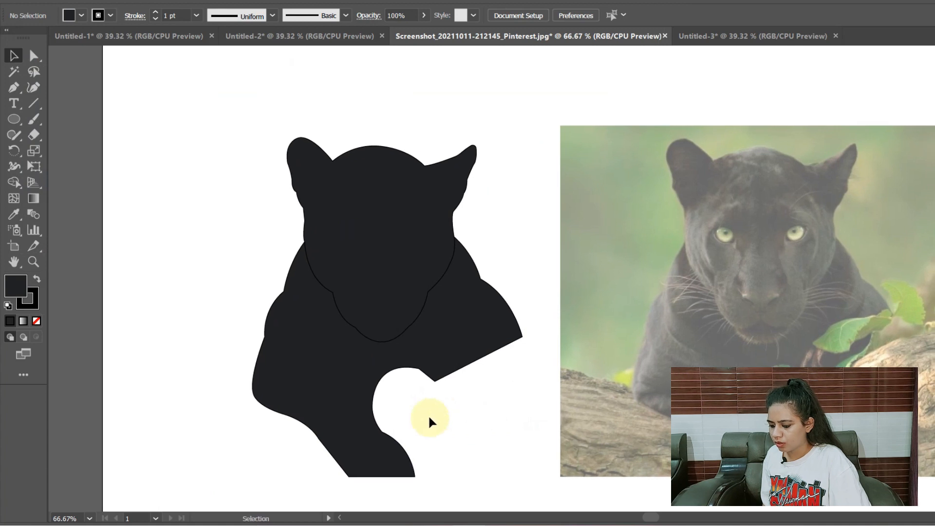
# Give the face path a white stroke with no fill by sampling white from the artboard, and deselect it
pyautogui.click(332, 299)
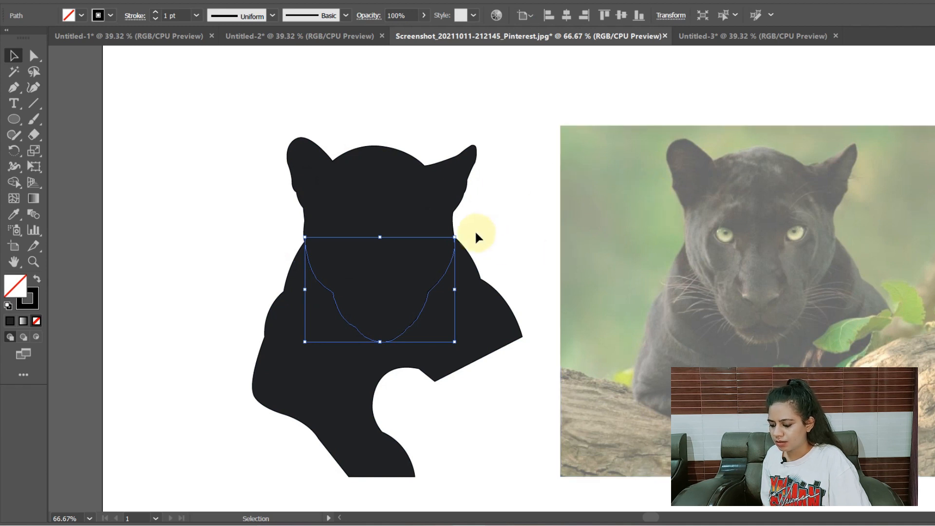
pyautogui.press('i')
pyautogui.click(258, 252)
pyautogui.click(37, 279)
pyautogui.click(14, 55)
pyautogui.click(188, 178)
pyautogui.hotkey('ctrl', '+')
pyautogui.hotkey('ctrl', '-')
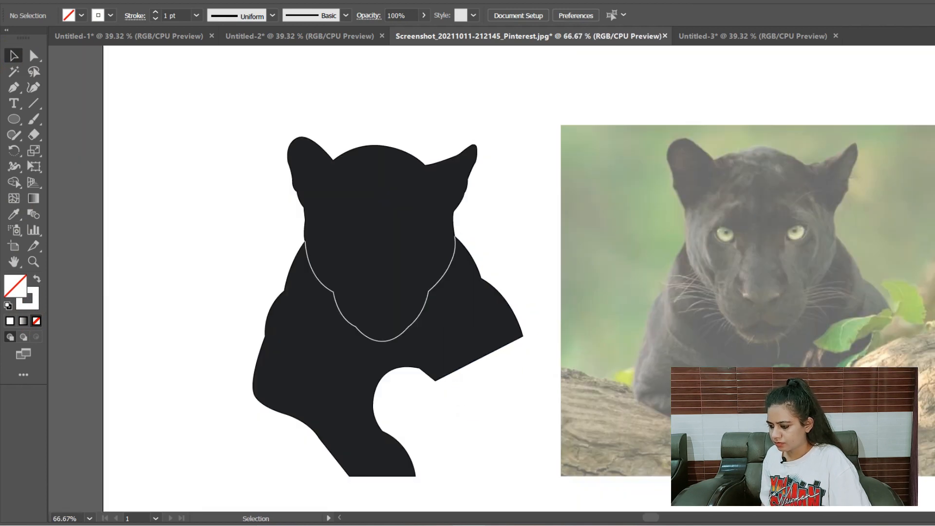
pyautogui.click(716, 244)
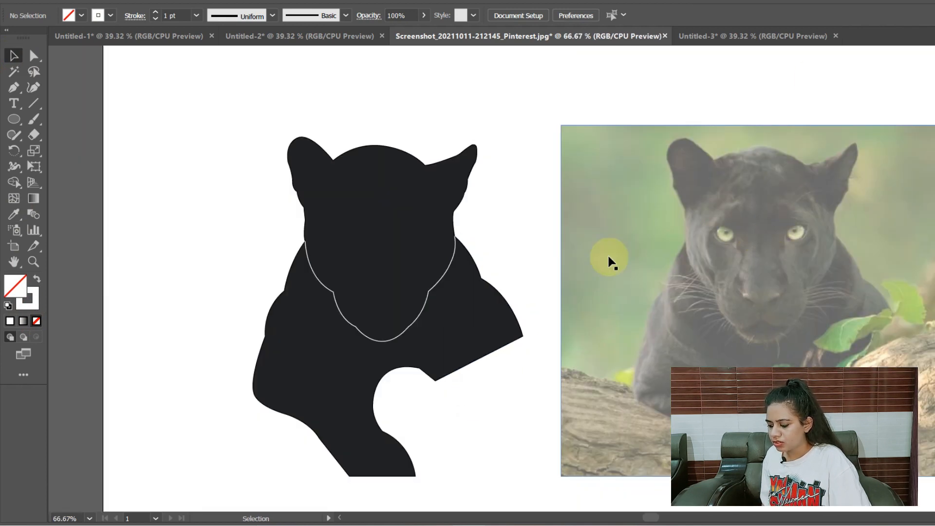
pyautogui.hscroll(3, 689, 258)
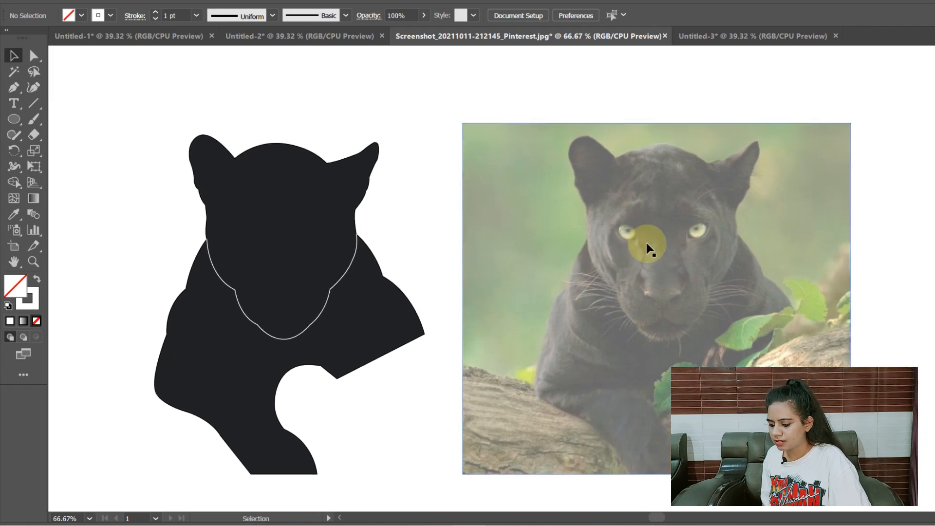